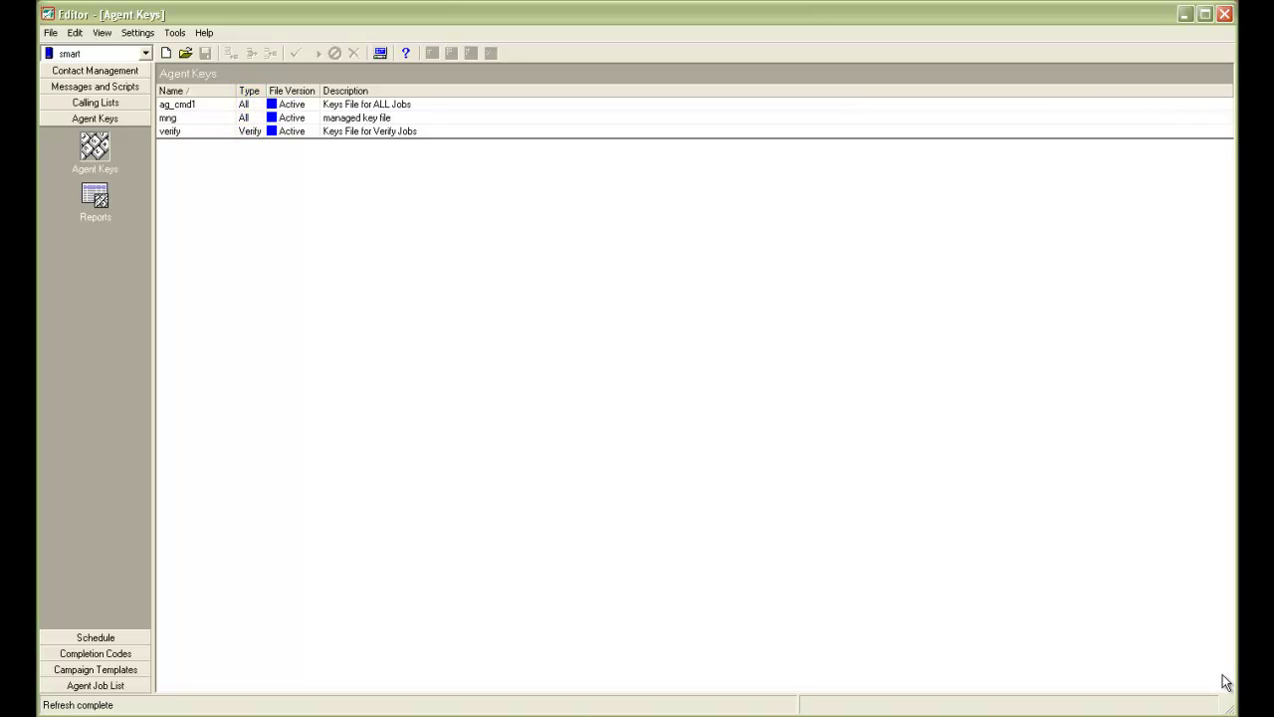
- Start a new agent key set named testkey, described as "Agent key for test", for any type of job
double_click(188, 106)
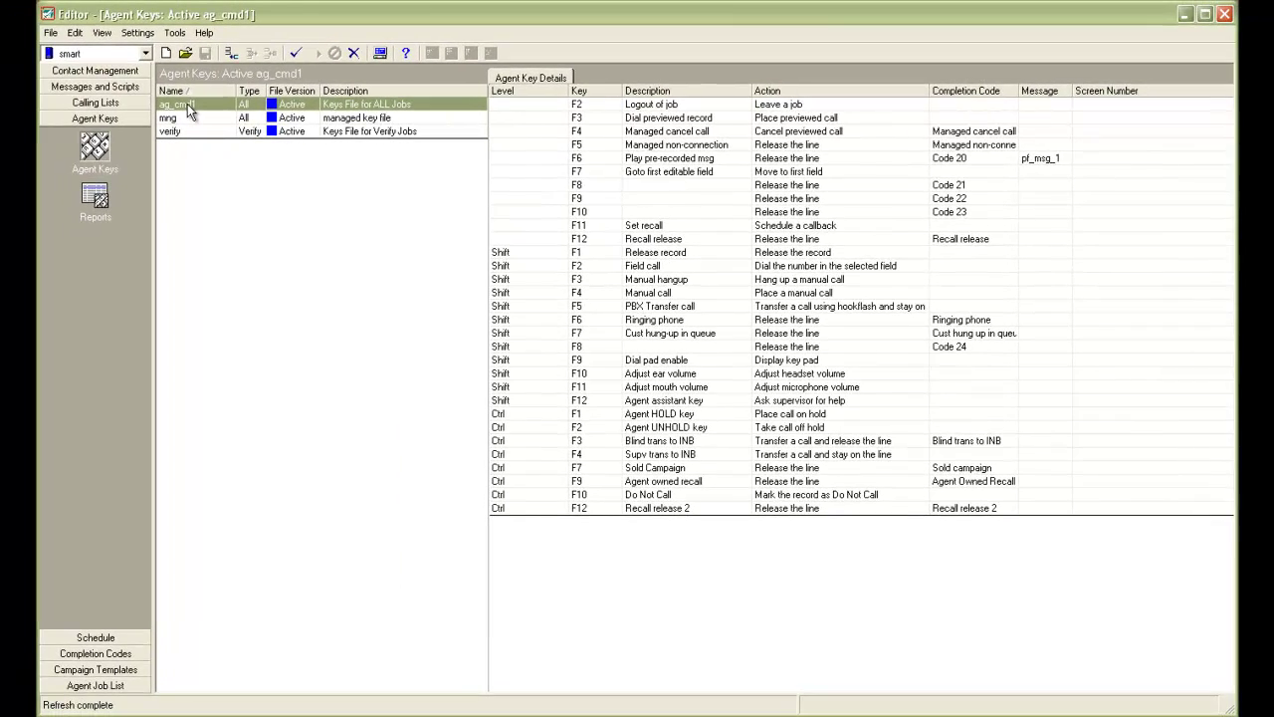
left_click(165, 52)
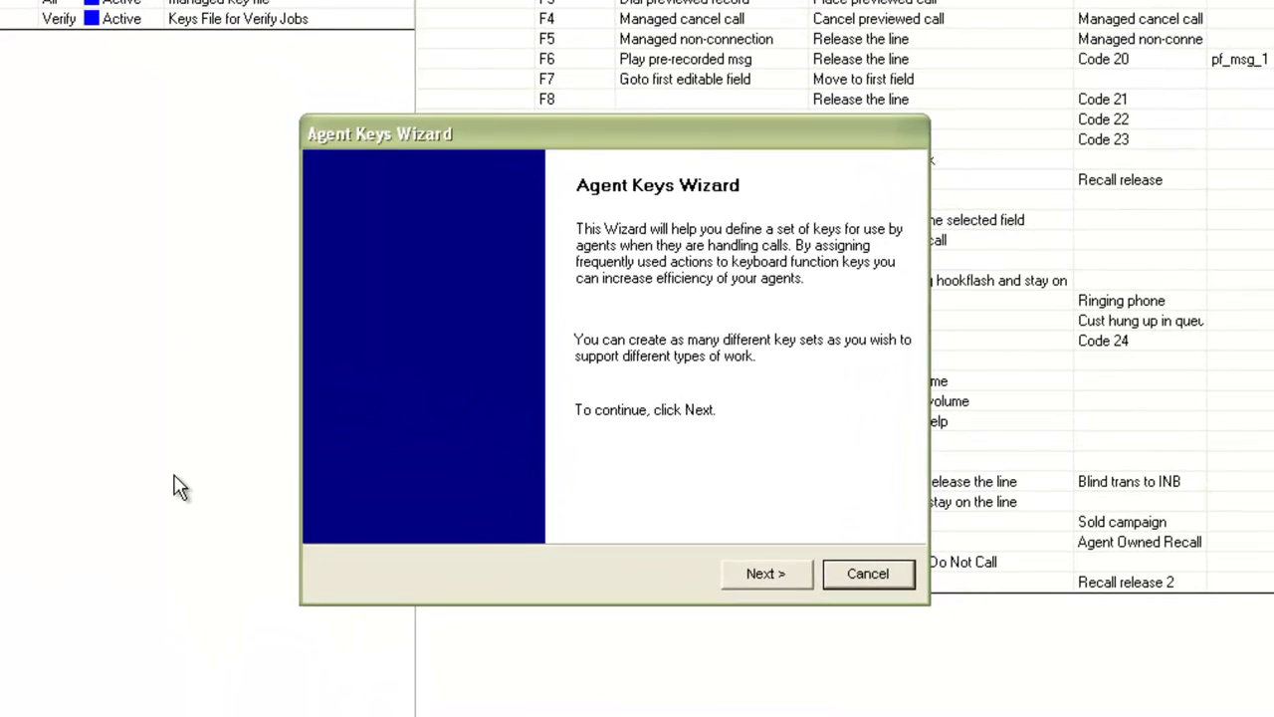
left_click(765, 573)
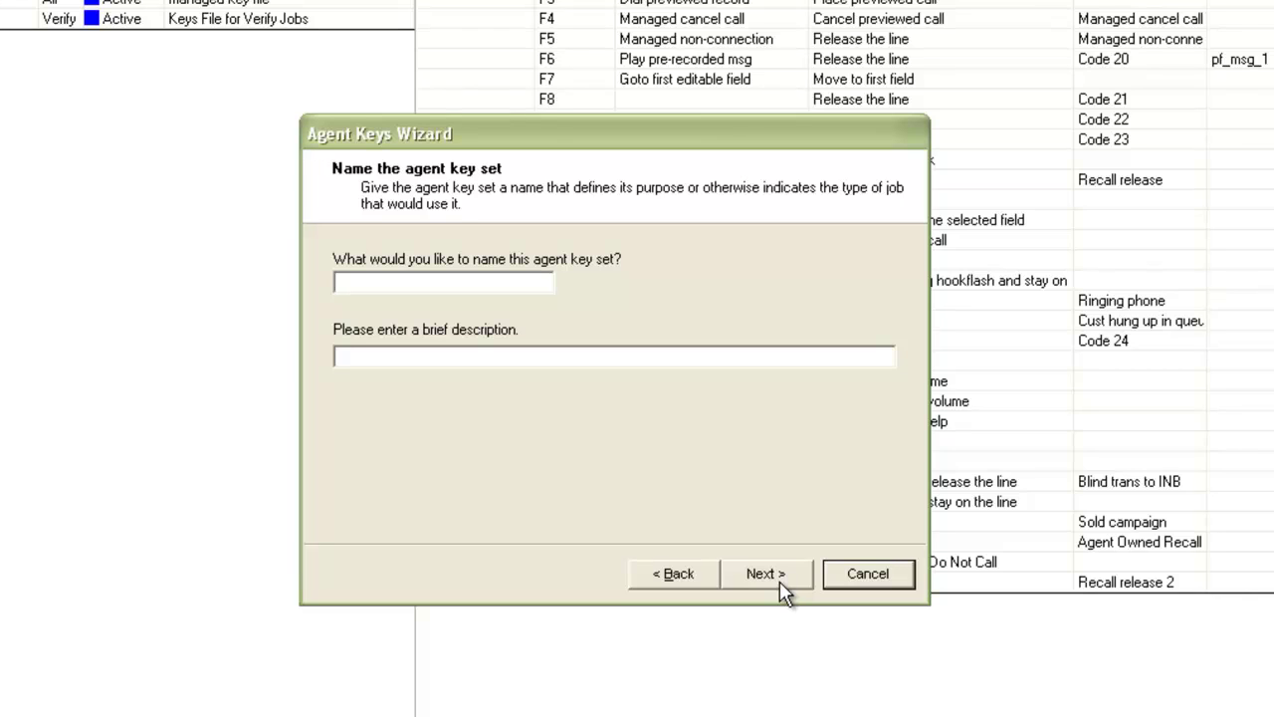
type("testkey")
left_click(560, 356)
type("Agent ke")
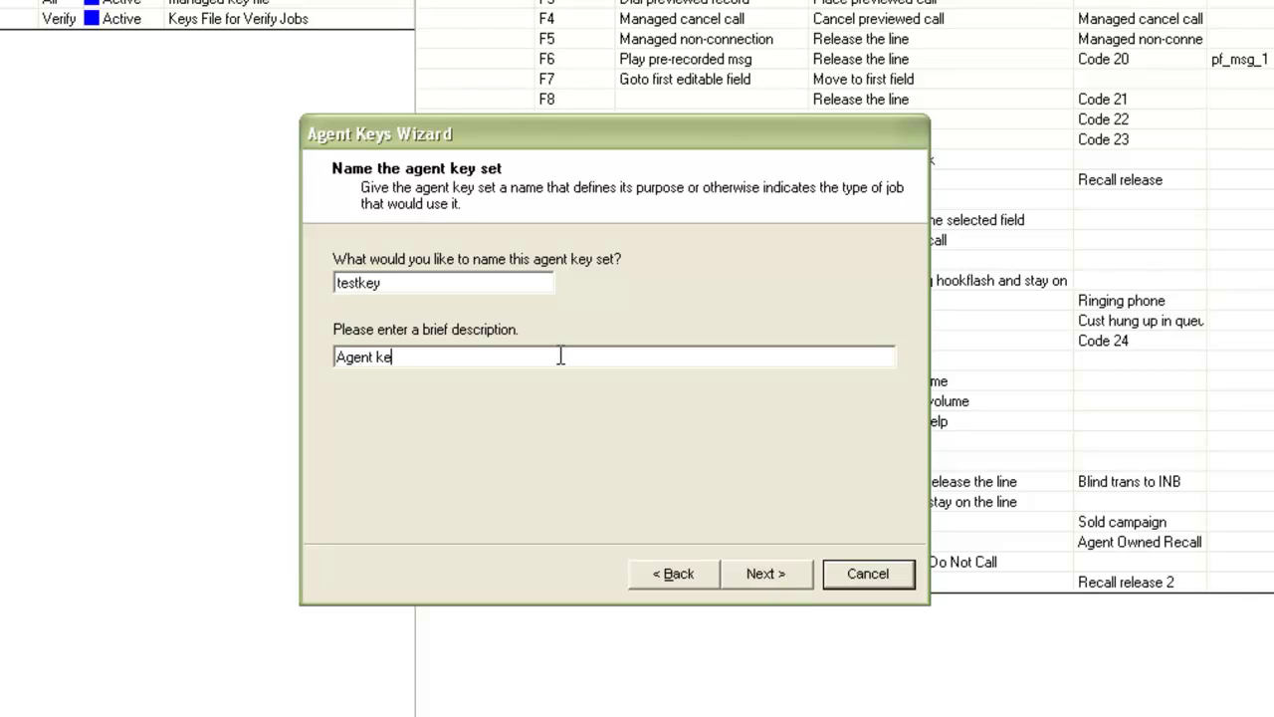
type("y for test")
left_click(781, 587)
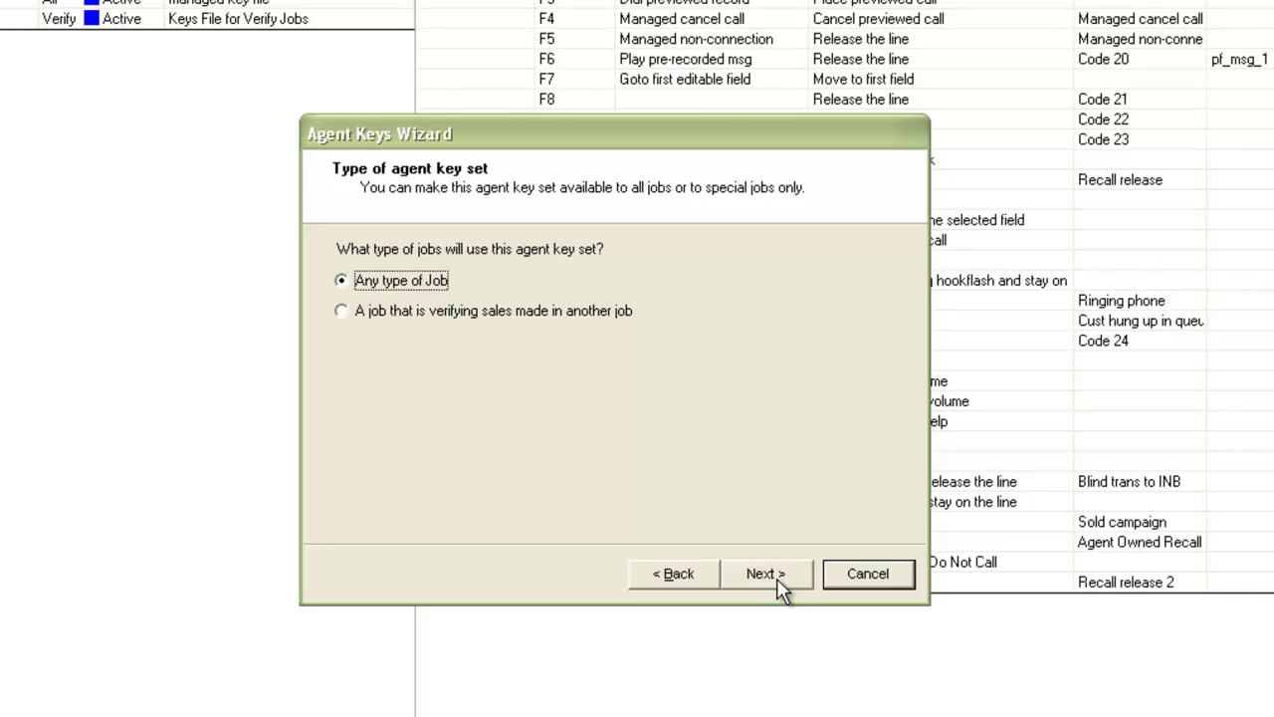
left_click(781, 588)
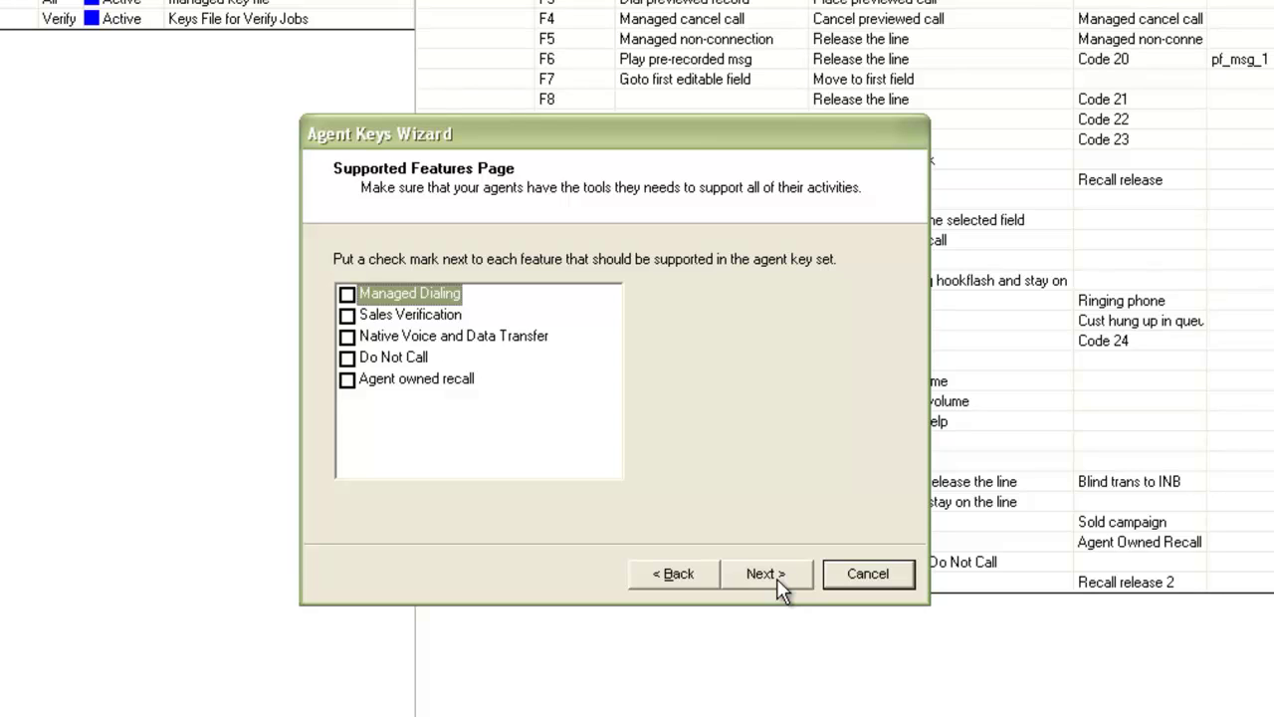
- Enable Managed Dialing, Sales Verification, Native Voice and Data Transfer, Do Not Call and Agent owned recall as supported features
left_click(348, 293)
left_click(347, 315)
left_click(347, 336)
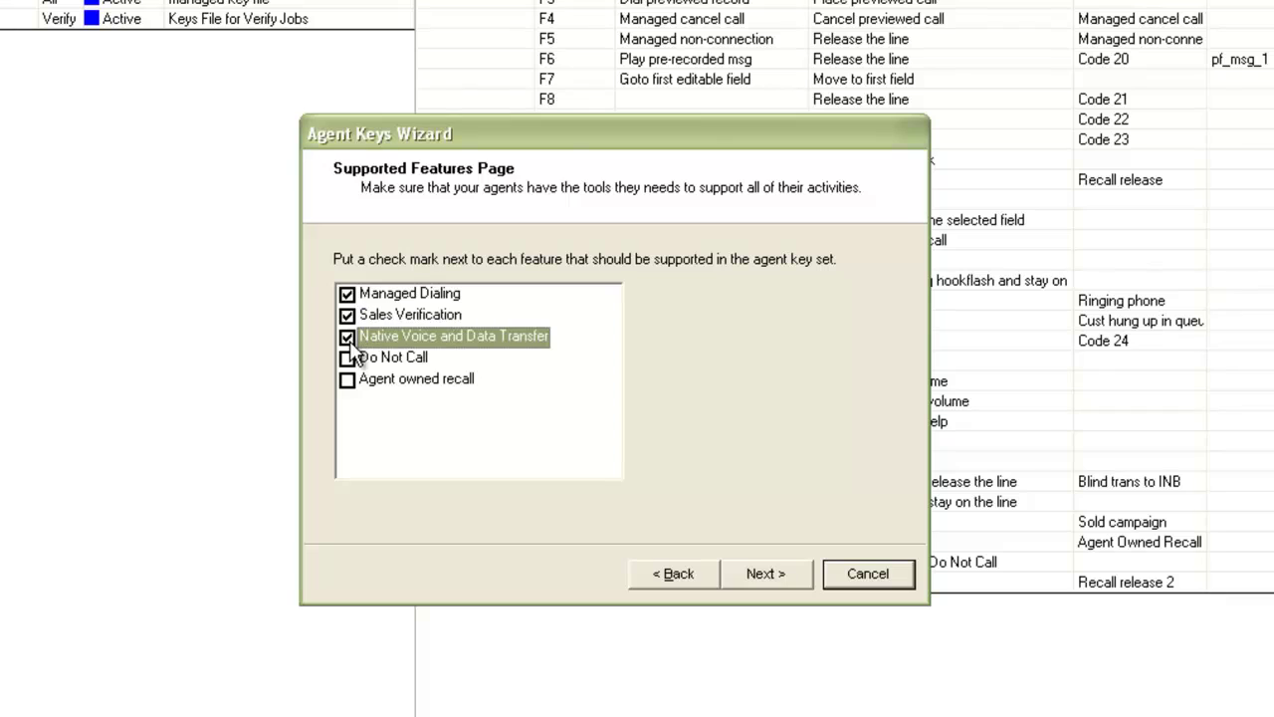
left_click(347, 357)
left_click(347, 380)
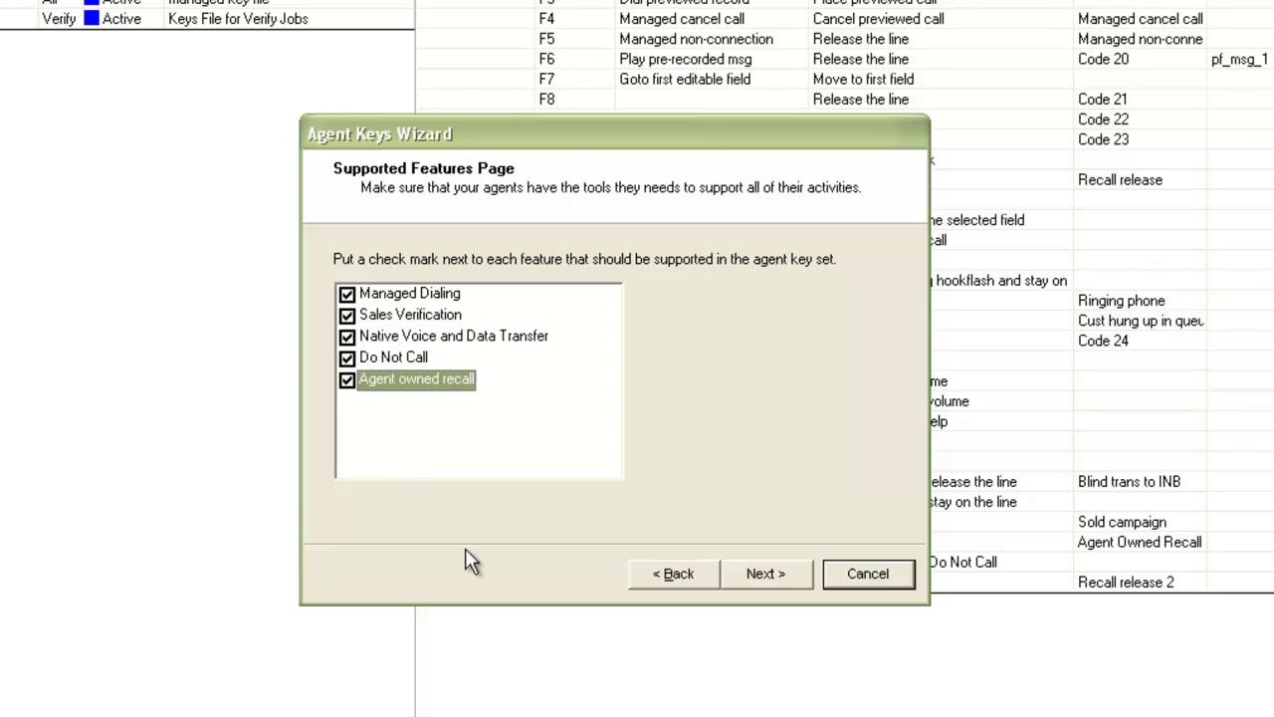
- Review the key assignment pages for managed dialing, sales verification and native voice and data transfer, and return to the supported features
left_click(762, 587)
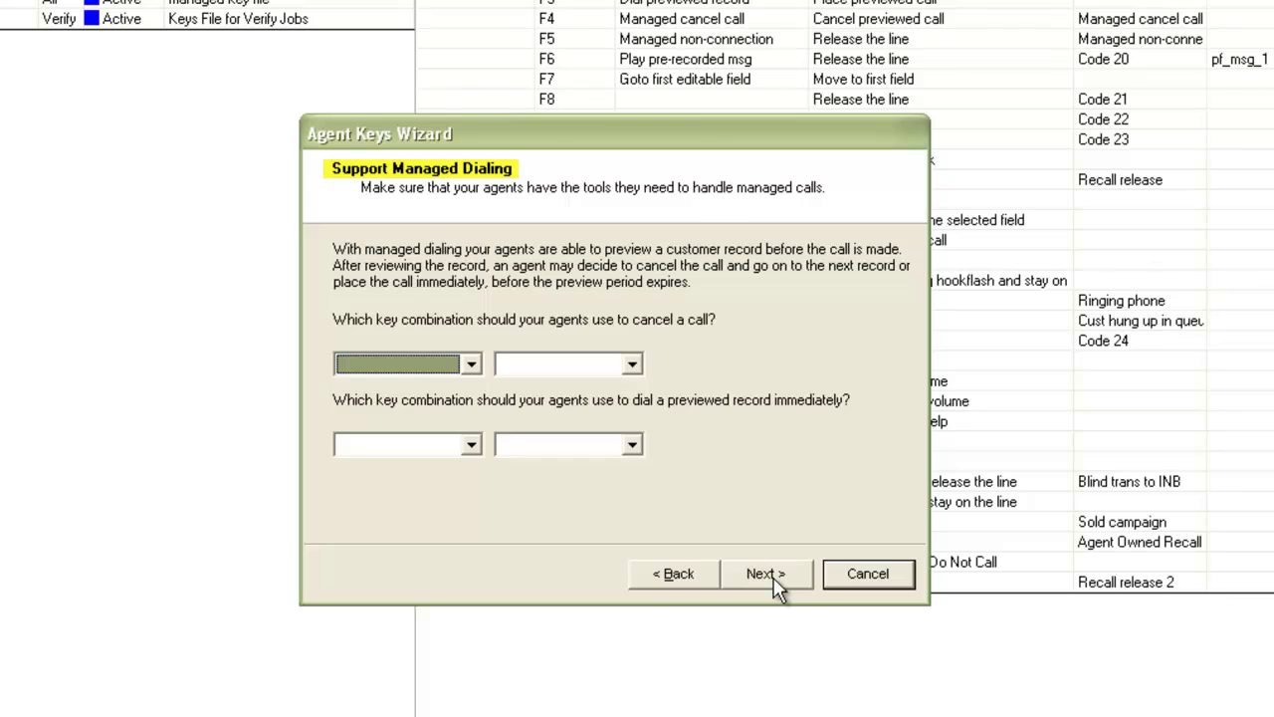
left_click(775, 579)
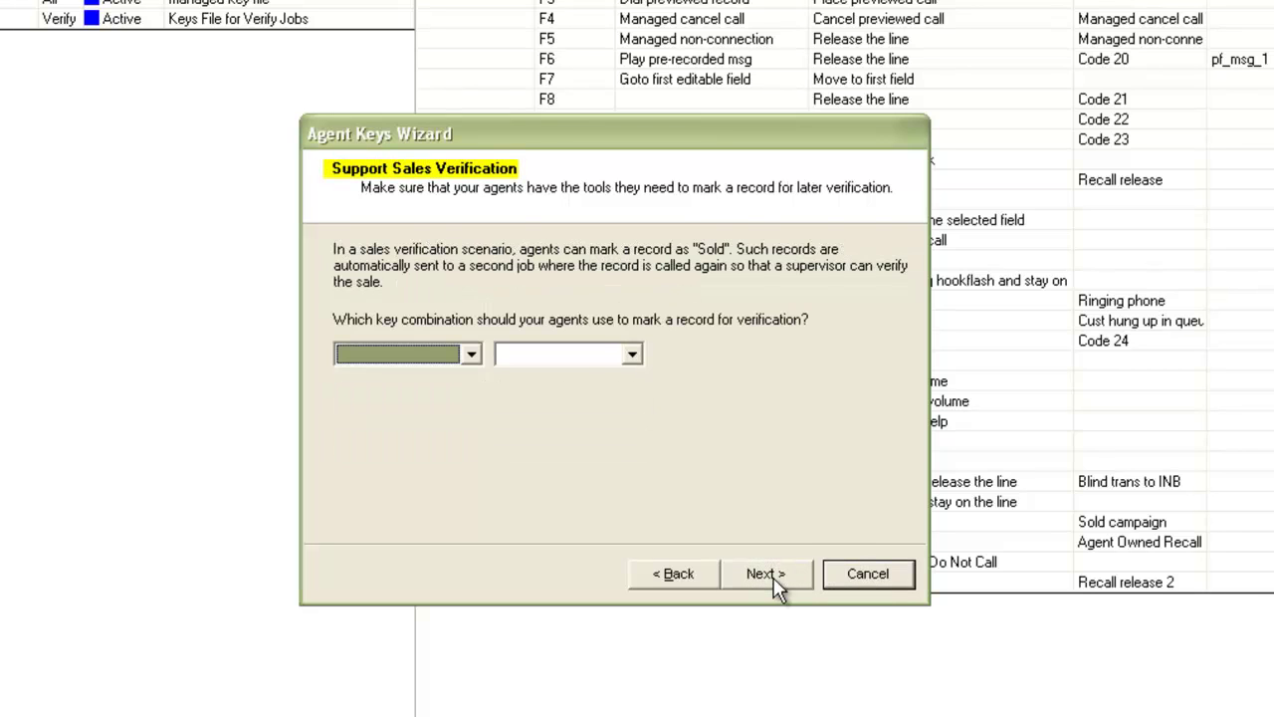
left_click(774, 580)
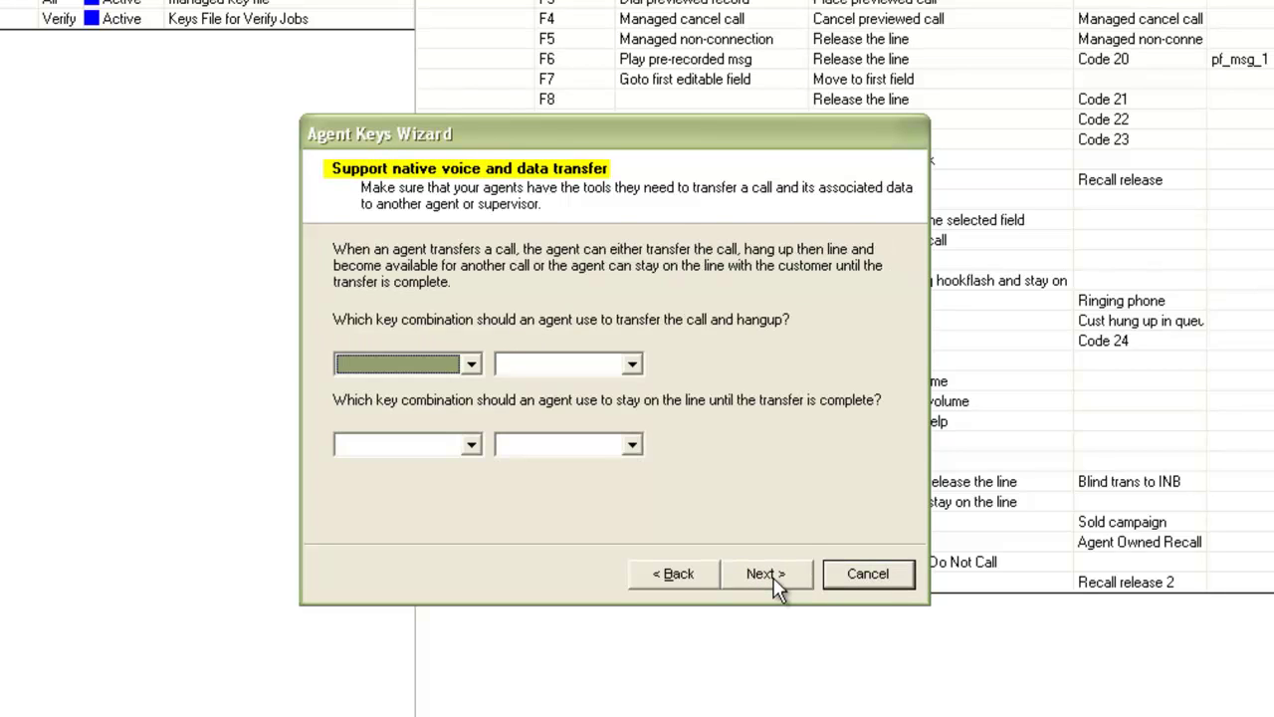
left_click(677, 576)
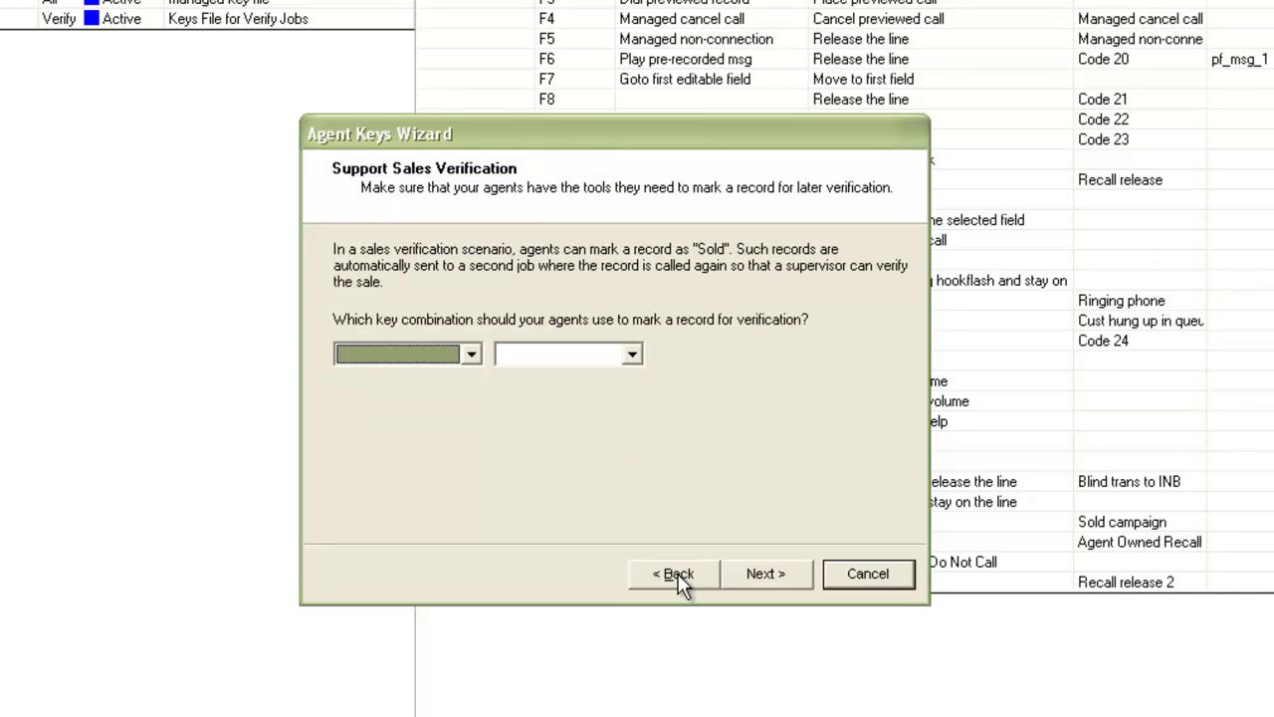
left_click(677, 575)
left_click(678, 575)
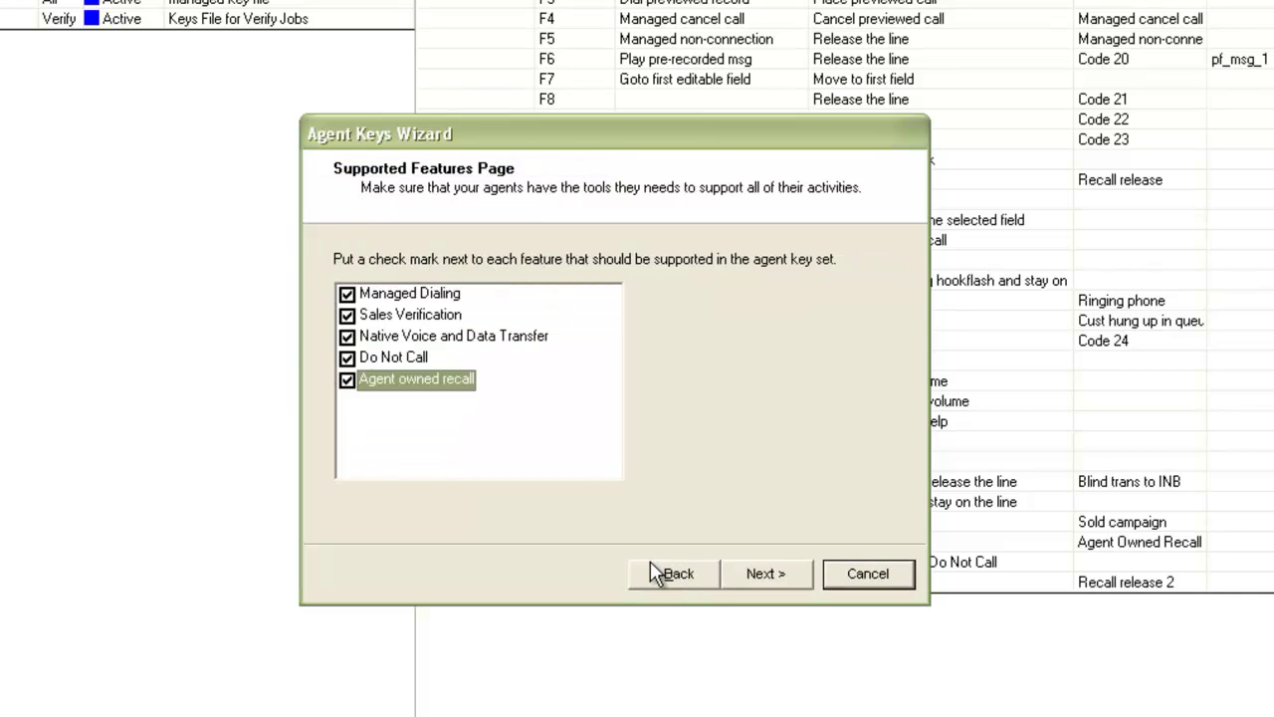
- Remove Managed Dialing, Sales Verification and Native Voice and Data Transfer from the supported features and continue to the key assignments
left_click(348, 296)
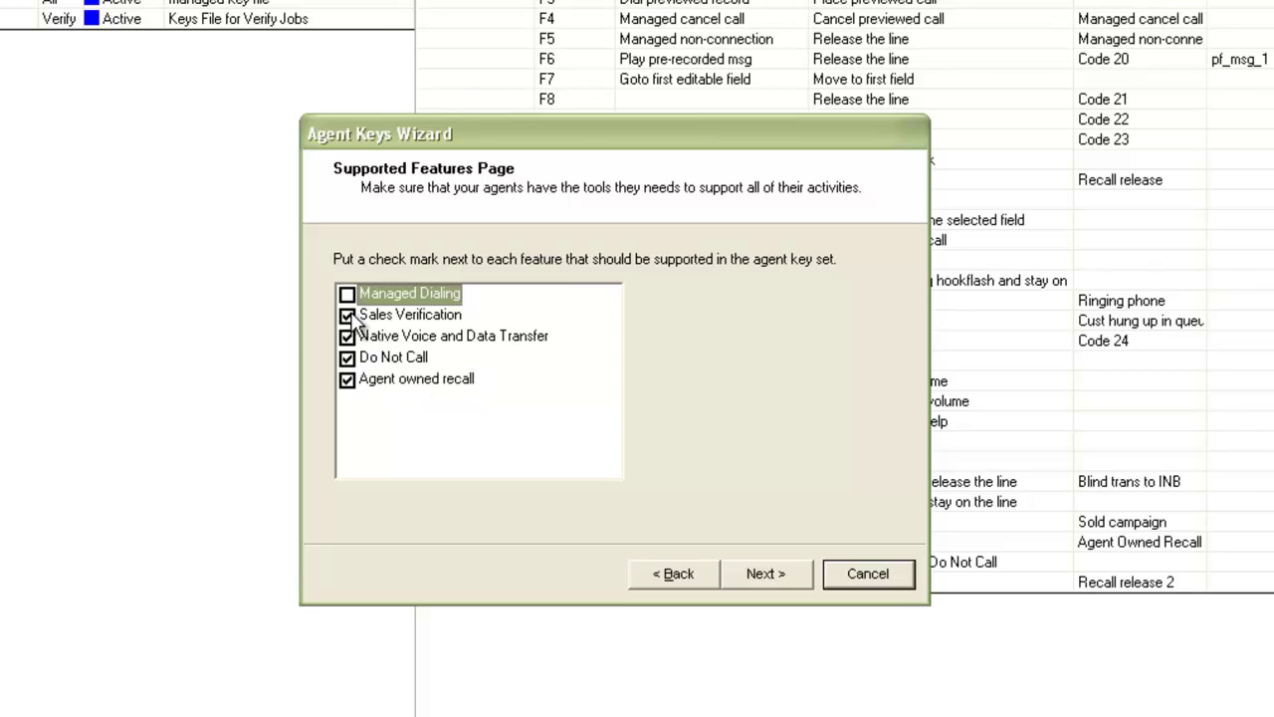
left_click(348, 316)
left_click(348, 337)
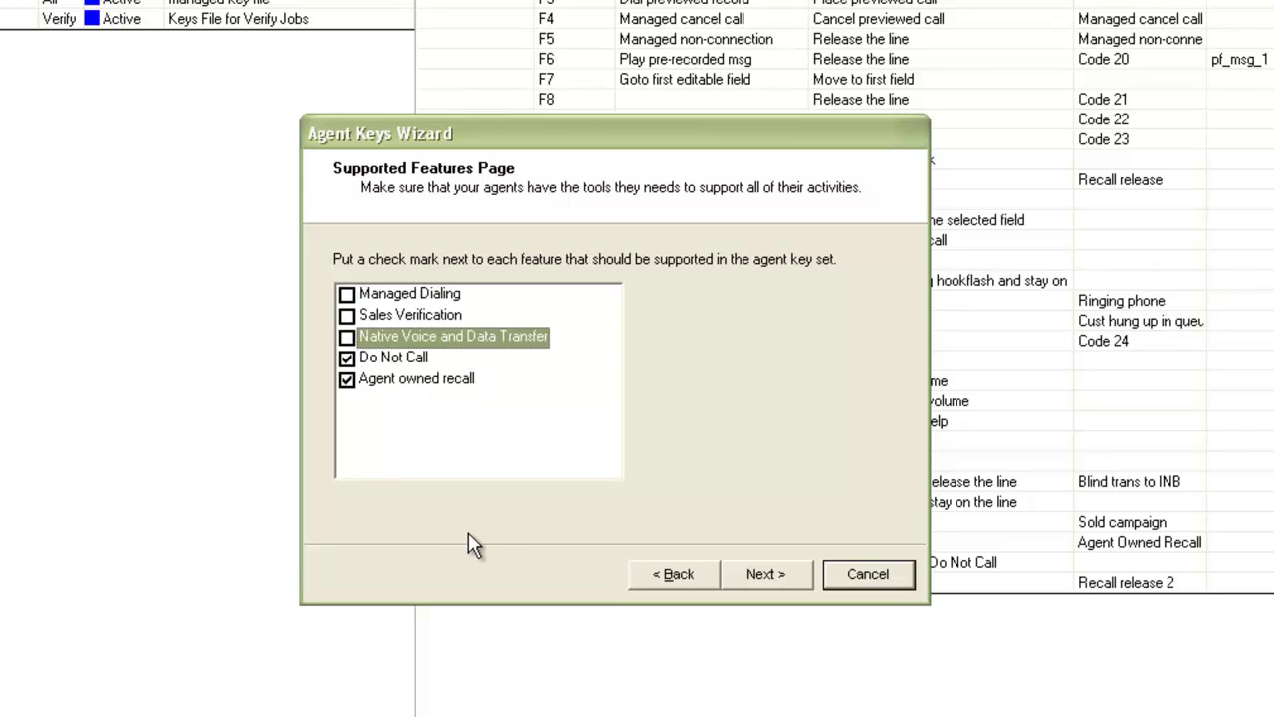
left_click(783, 587)
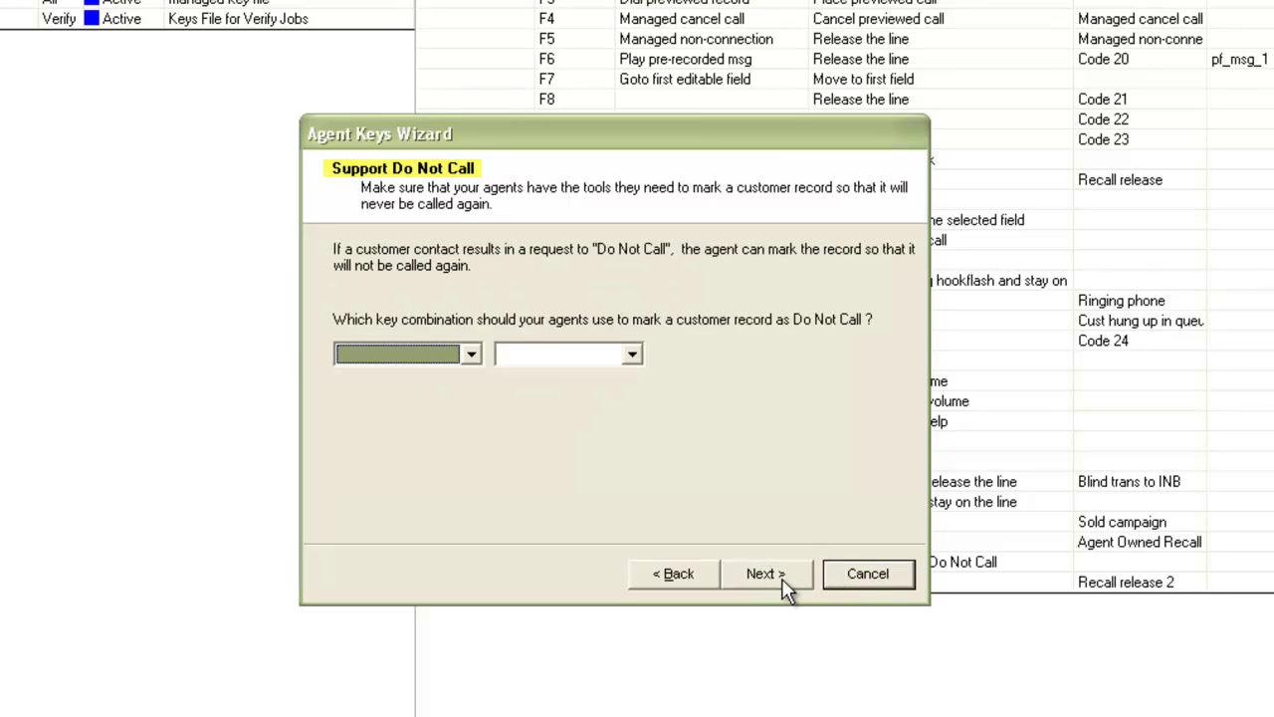
- Assign F1 without a modifier as the key for marking a customer record as Do Not Call
left_click(472, 355)
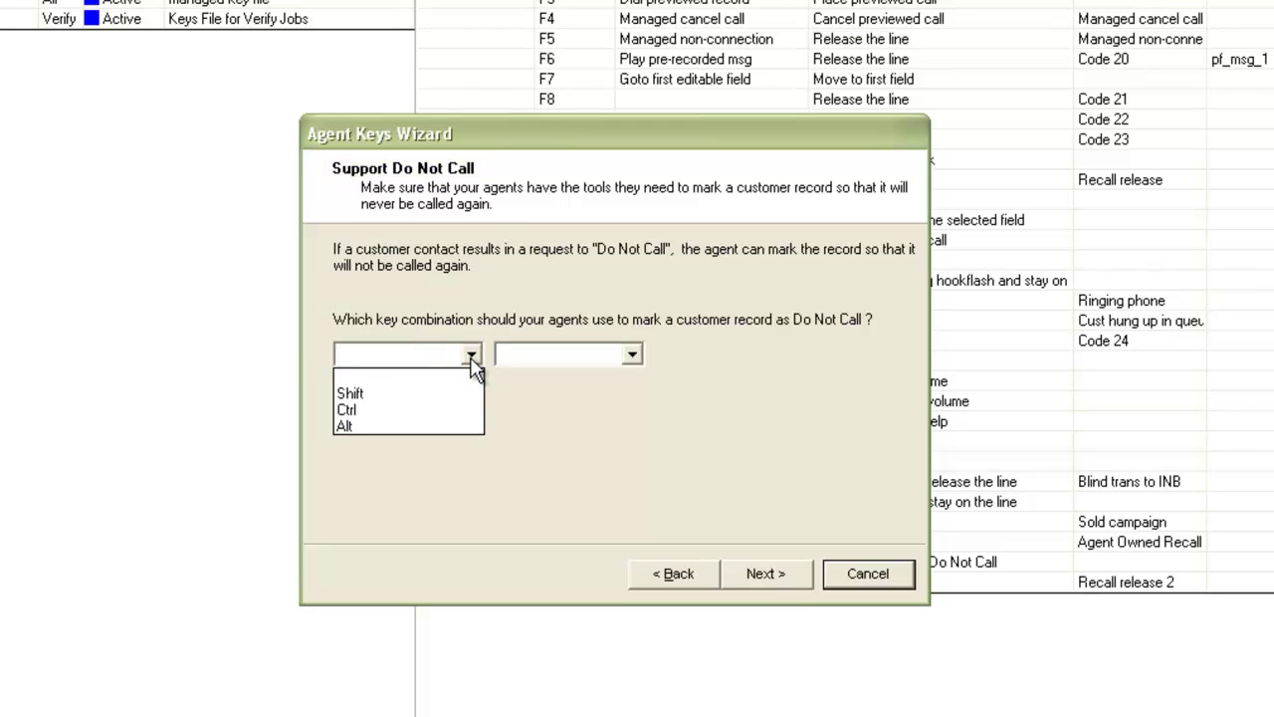
left_click(634, 365)
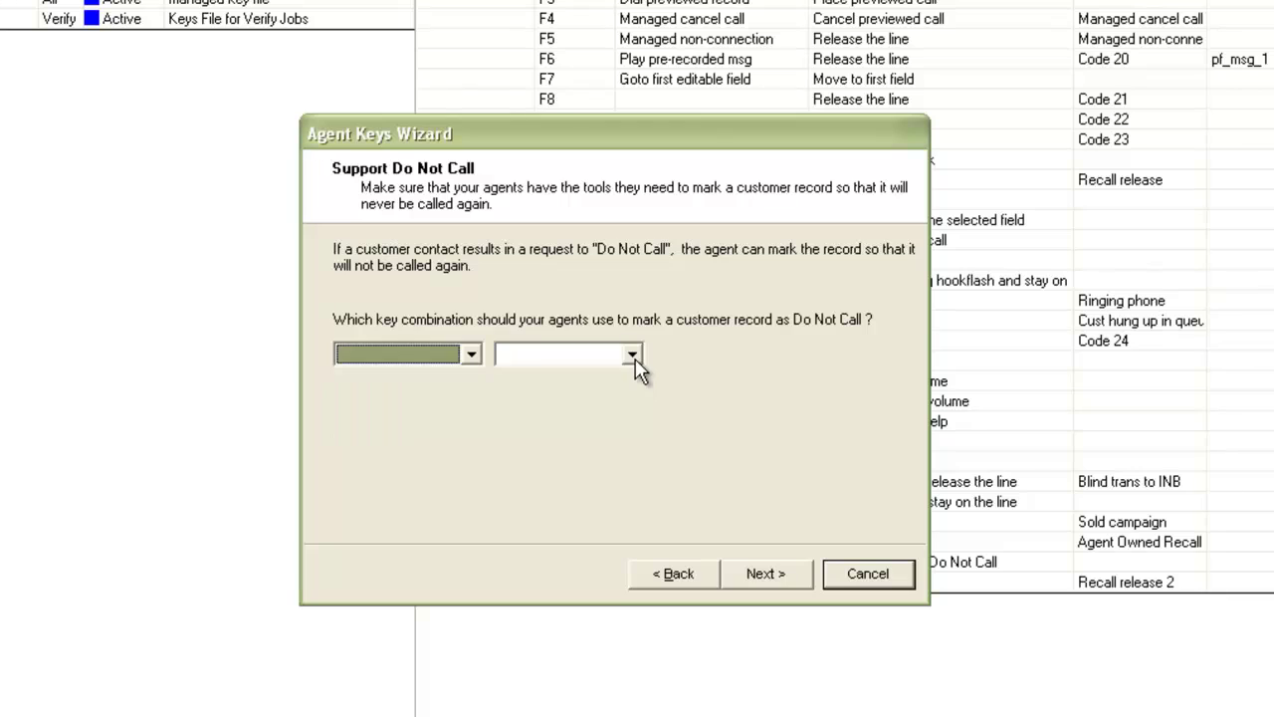
left_click(634, 364)
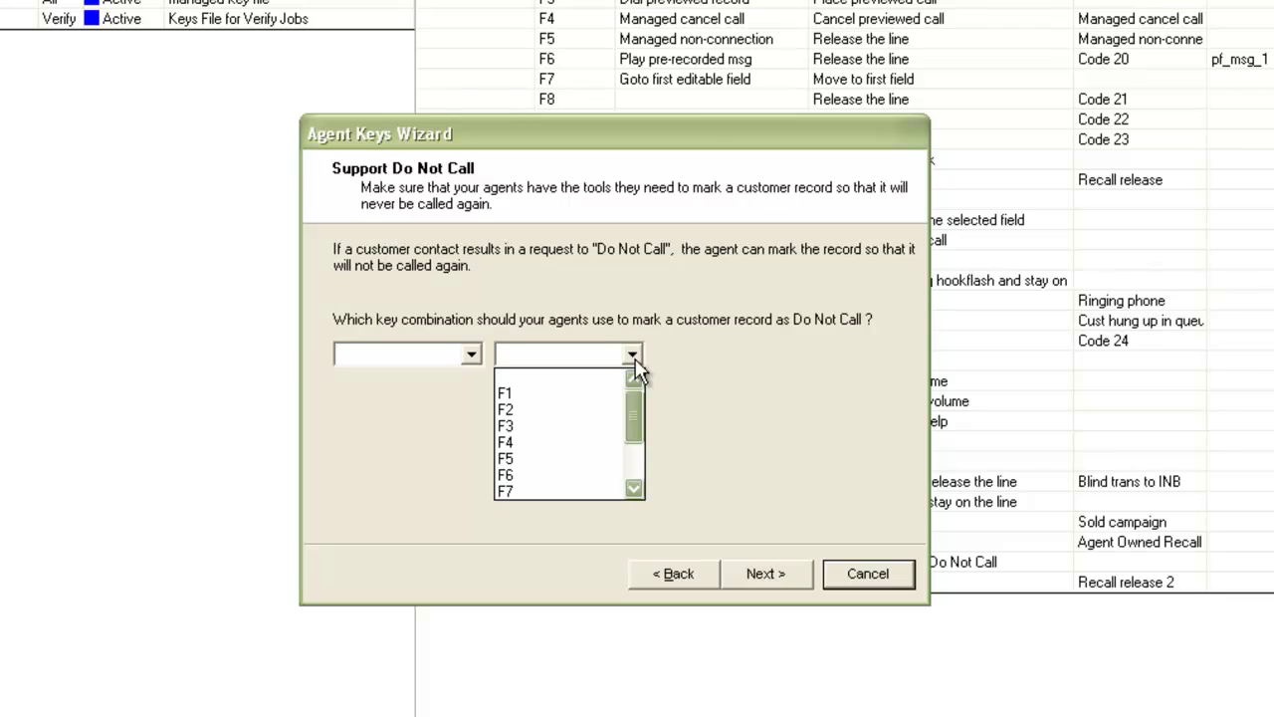
left_click(594, 396)
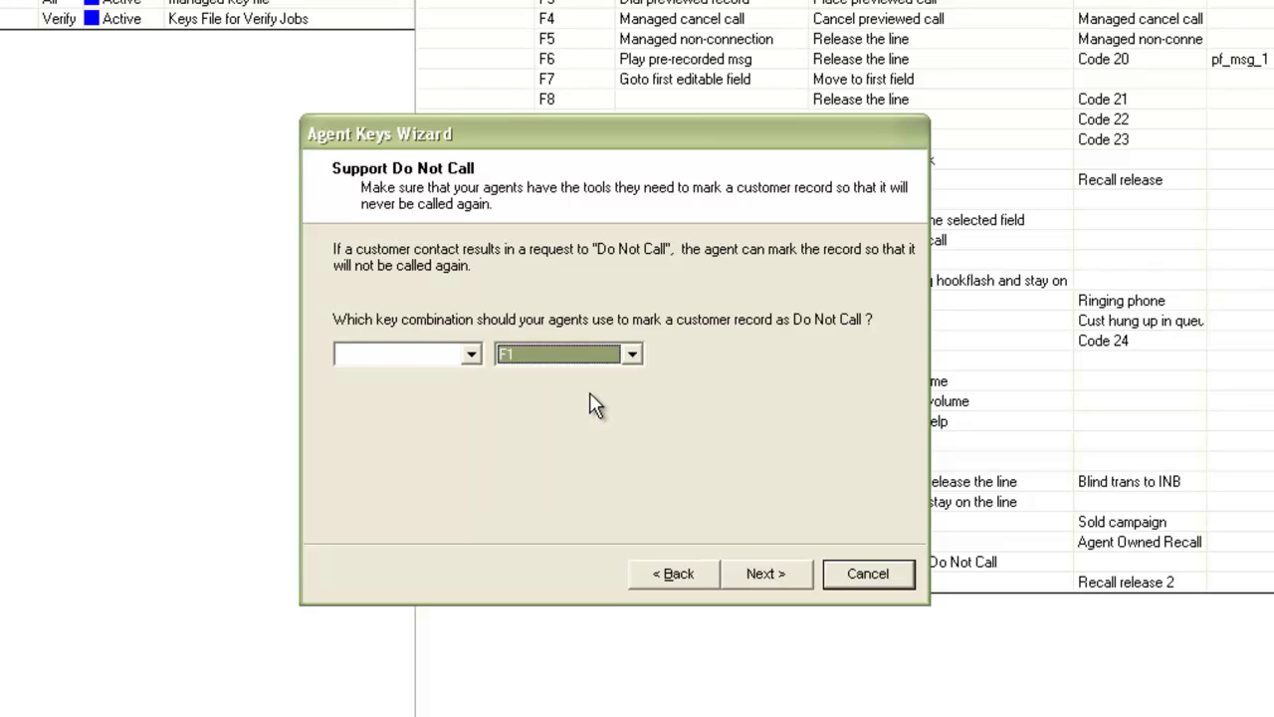
left_click(762, 574)
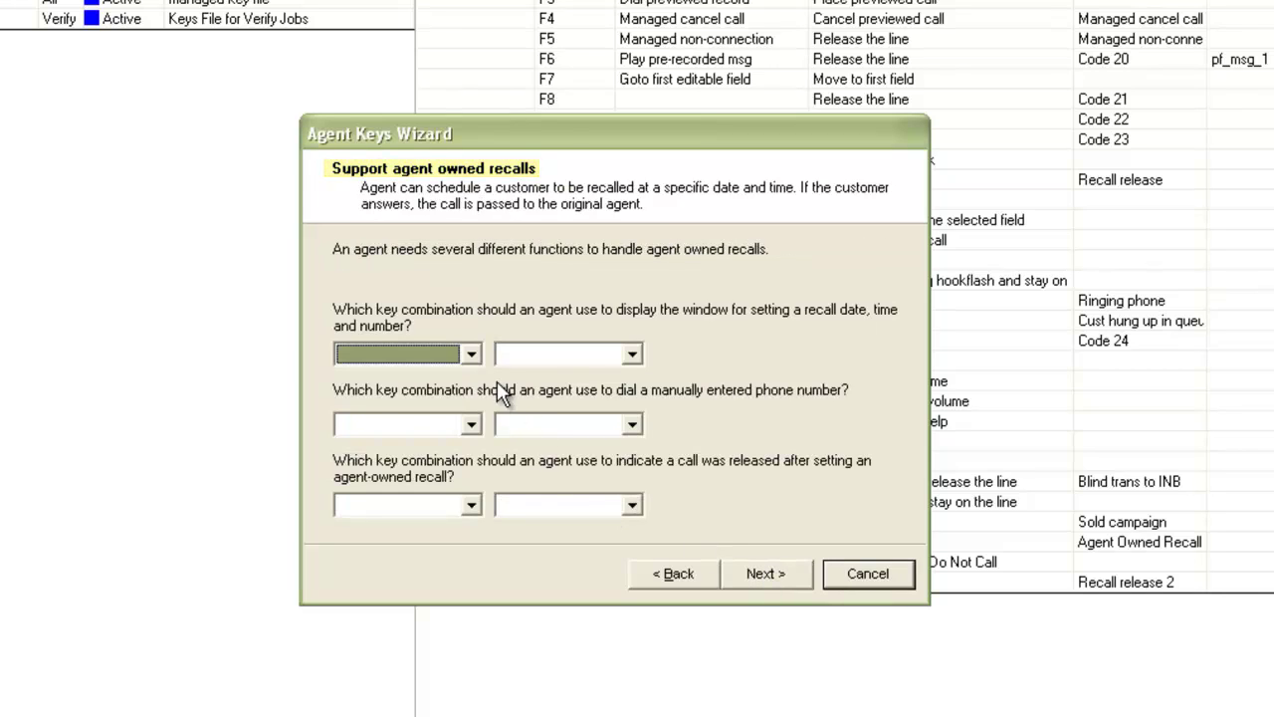
- Assign F2 to the recall window, F3 to manual dialing and F4 to agent-owned recall release, and finish the key set
left_click(632, 356)
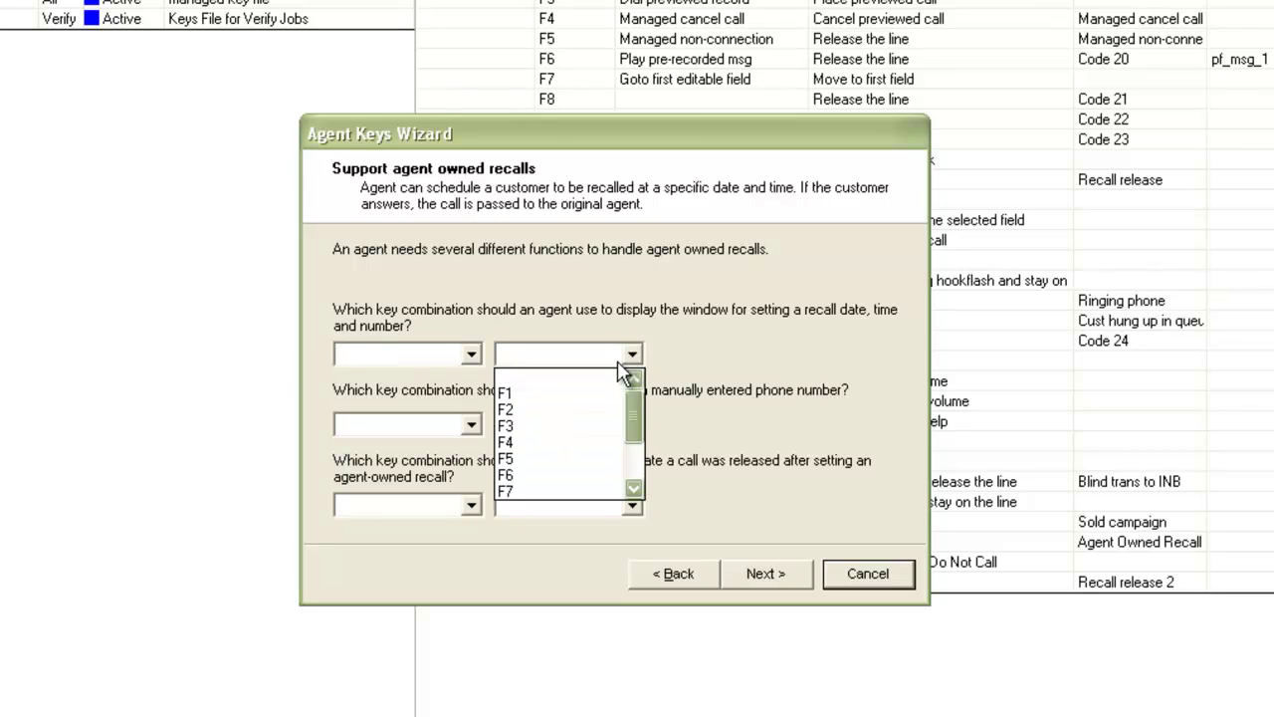
left_click(600, 410)
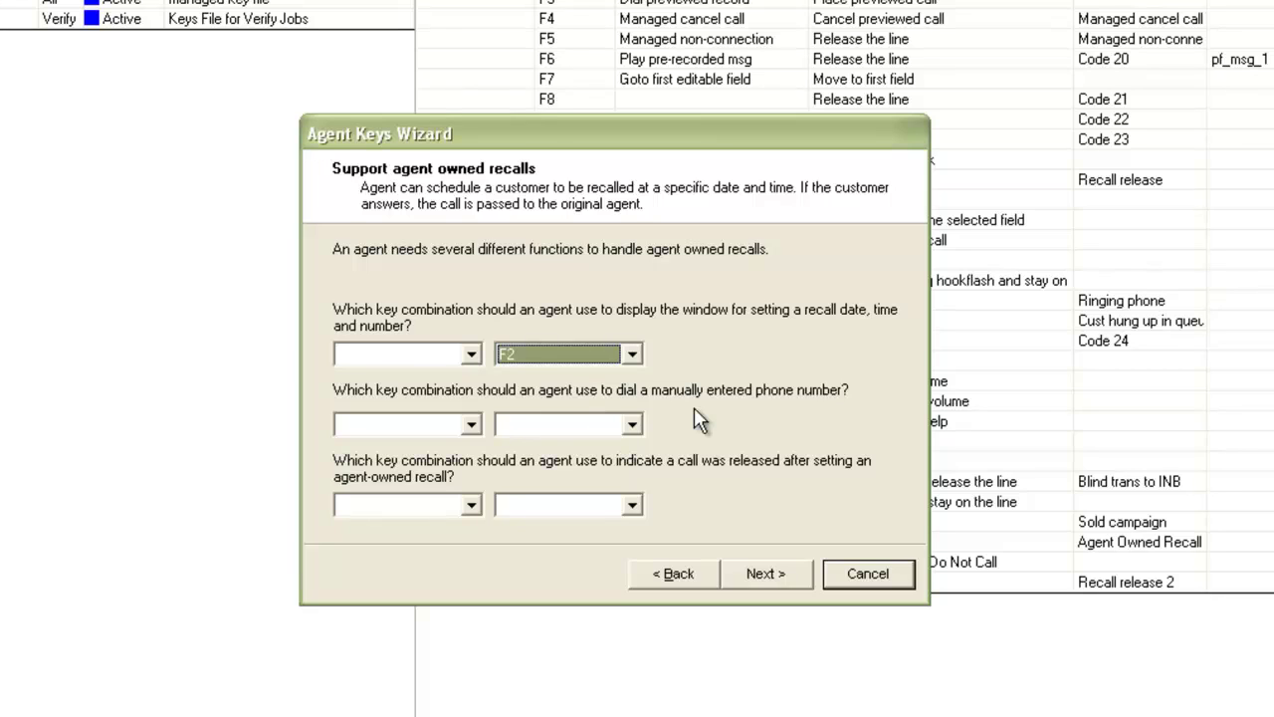
left_click(632, 425)
left_click(597, 500)
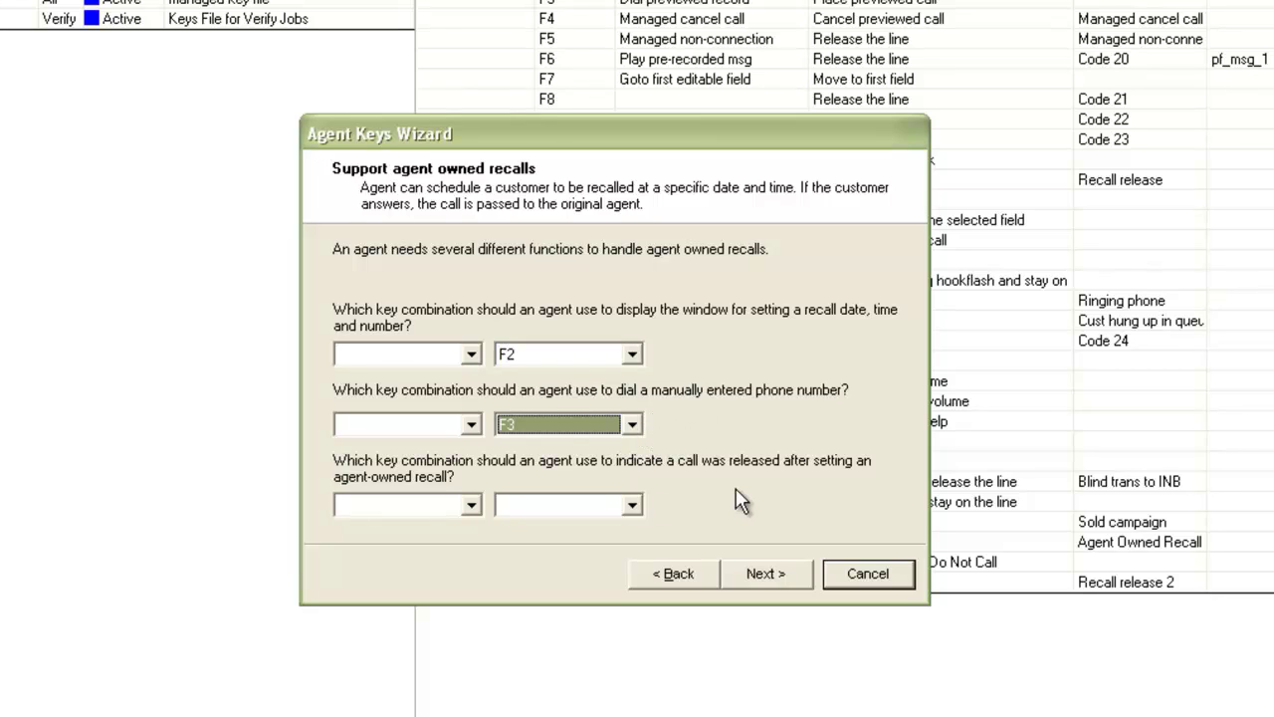
left_click(632, 504)
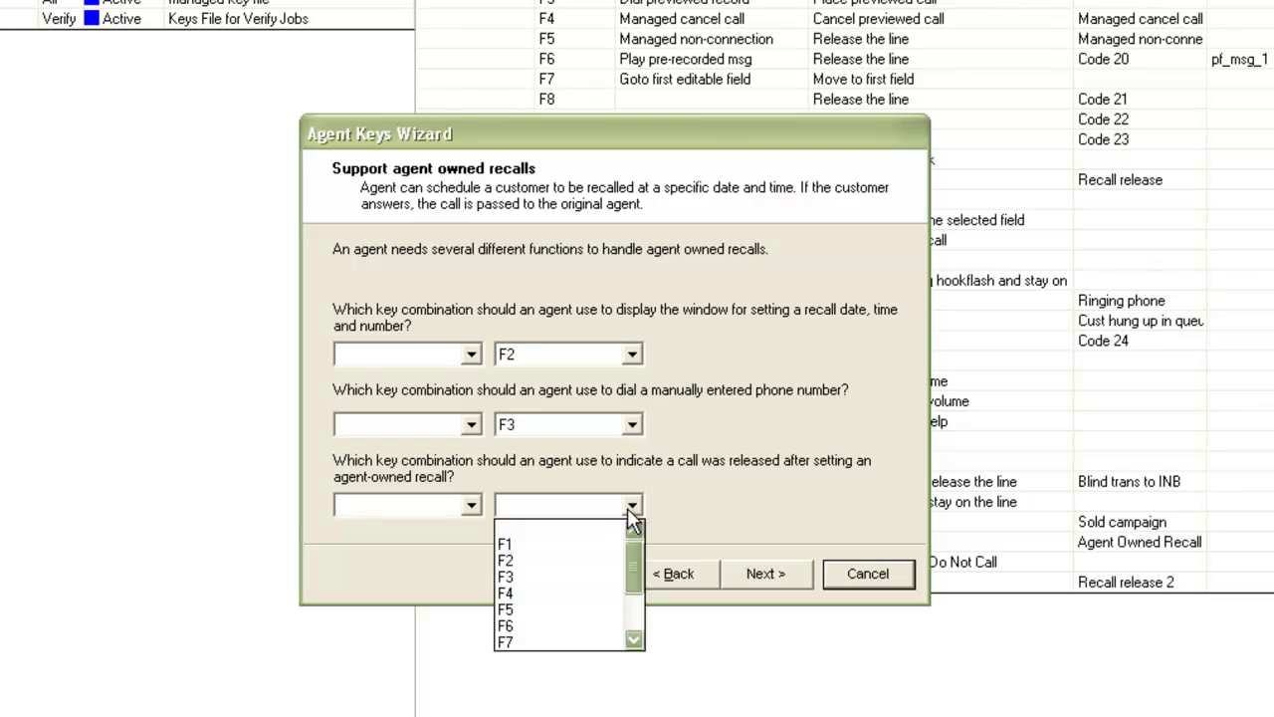
left_click(598, 588)
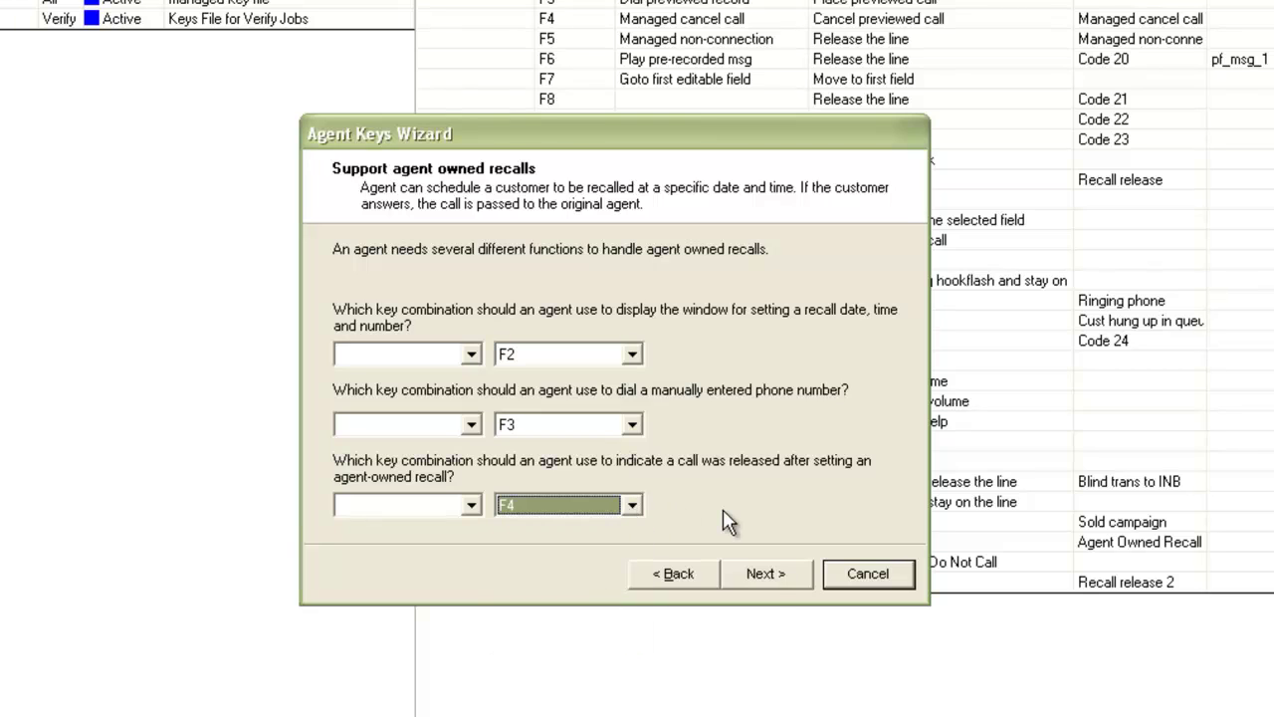
left_click(765, 574)
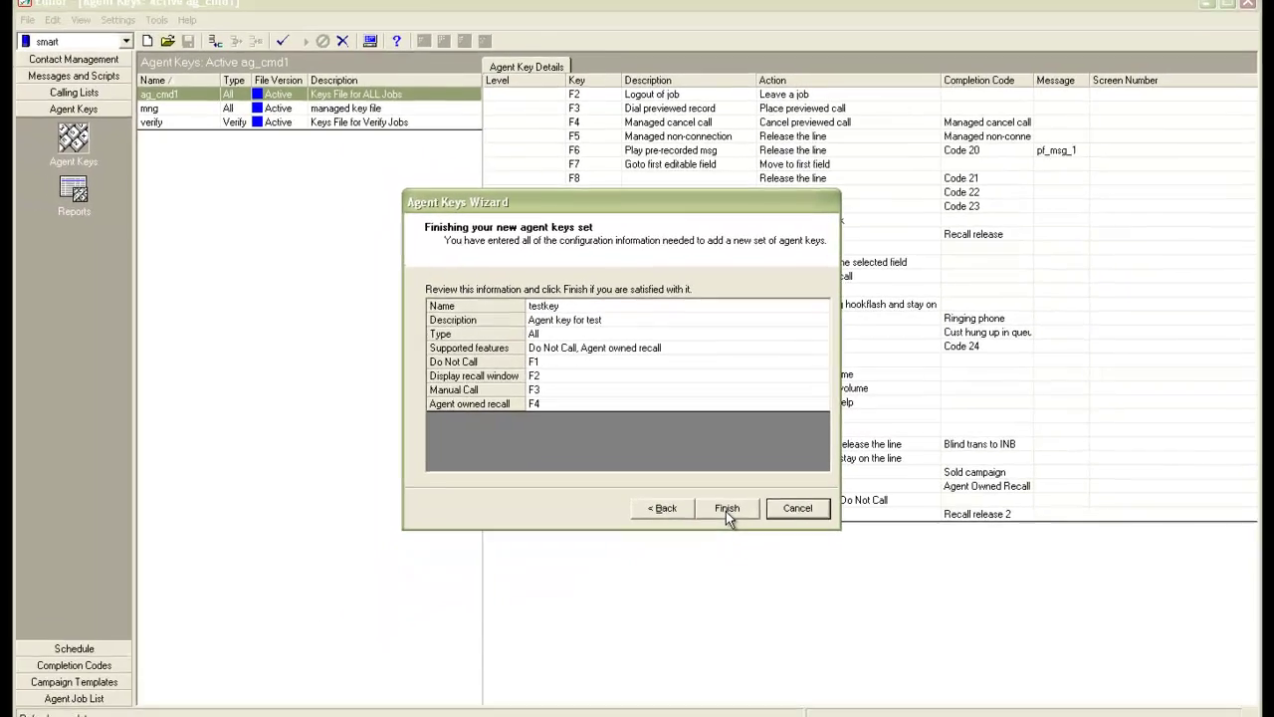
left_click(767, 574)
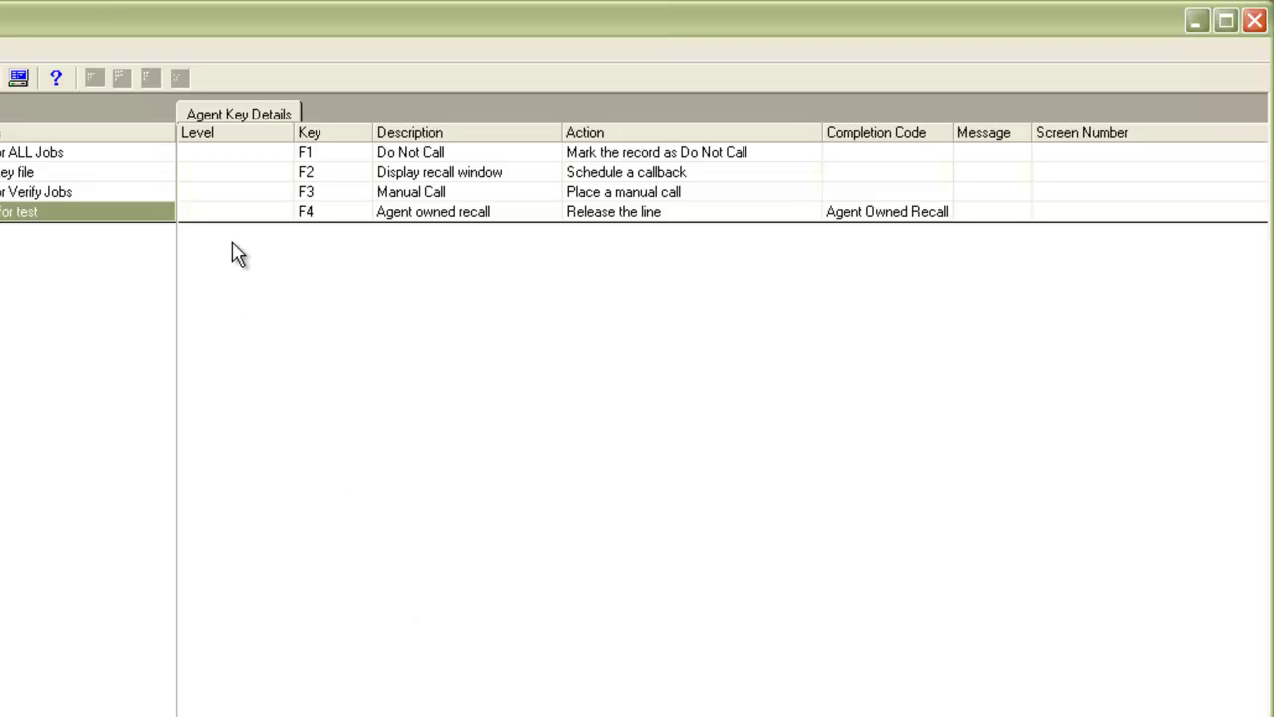
- Append a row after the F4 entry in the new key set and set its key to F5
left_click(236, 212)
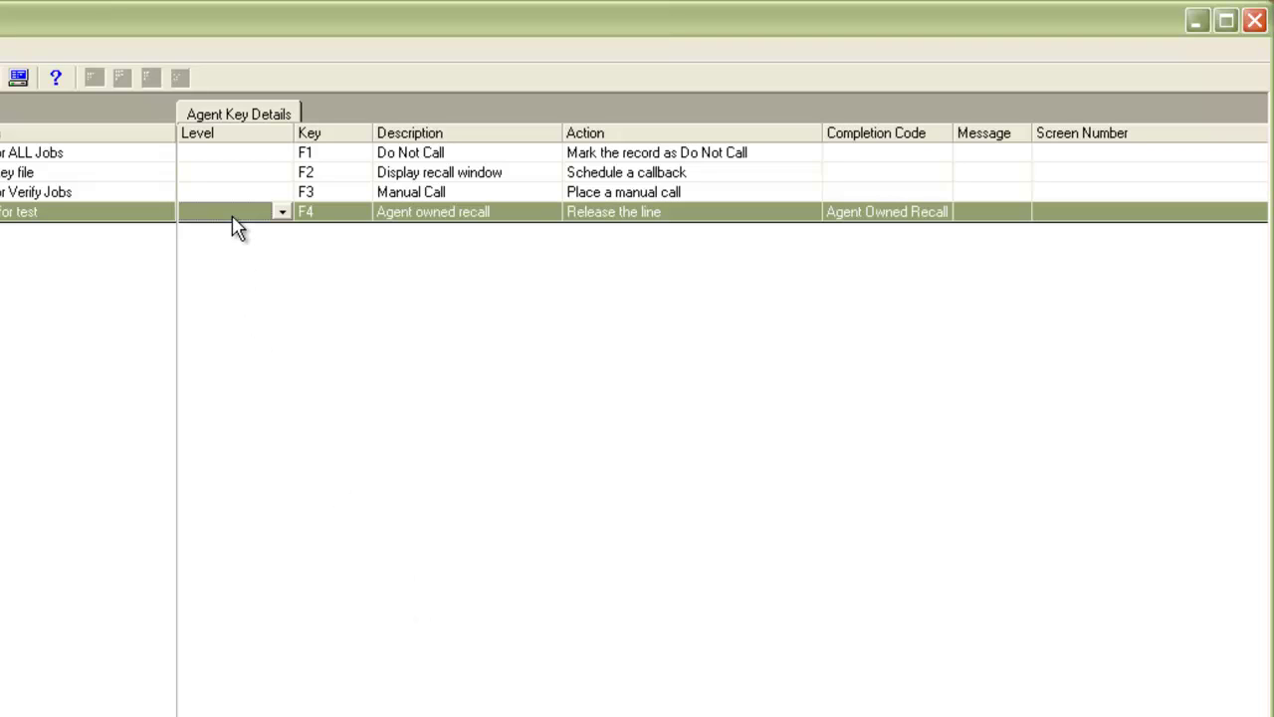
right_click(233, 215)
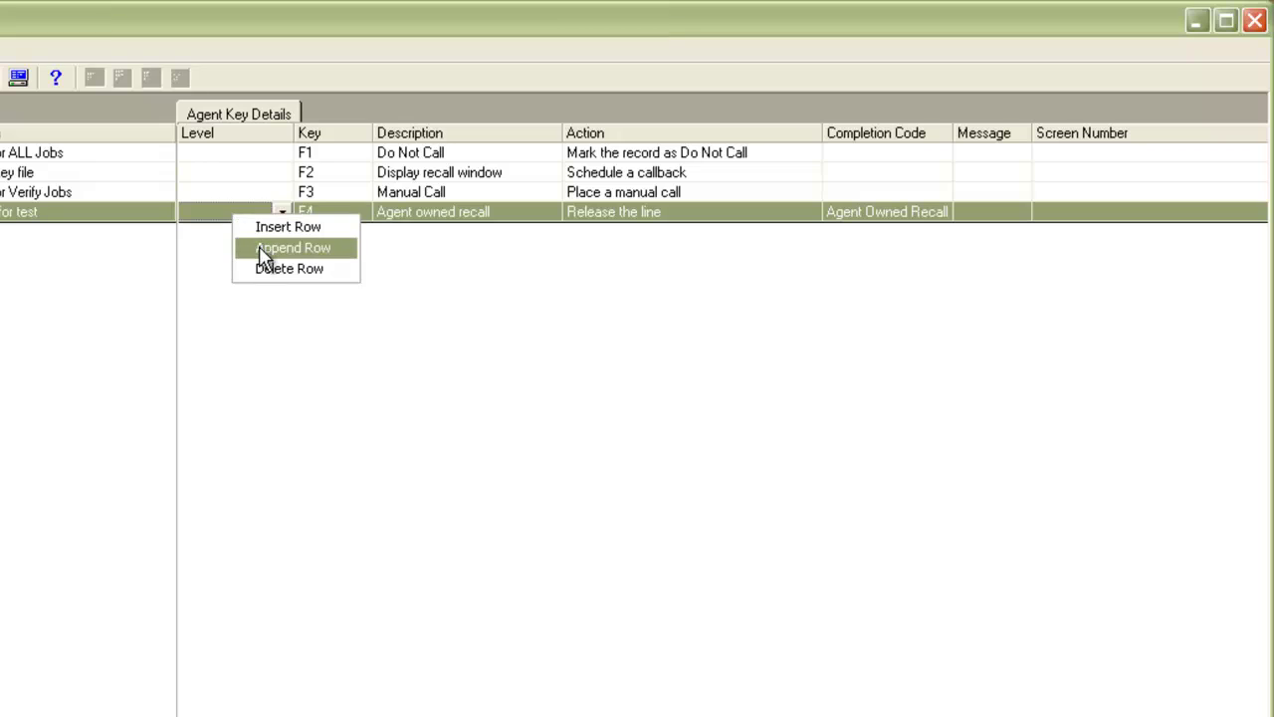
left_click(261, 247)
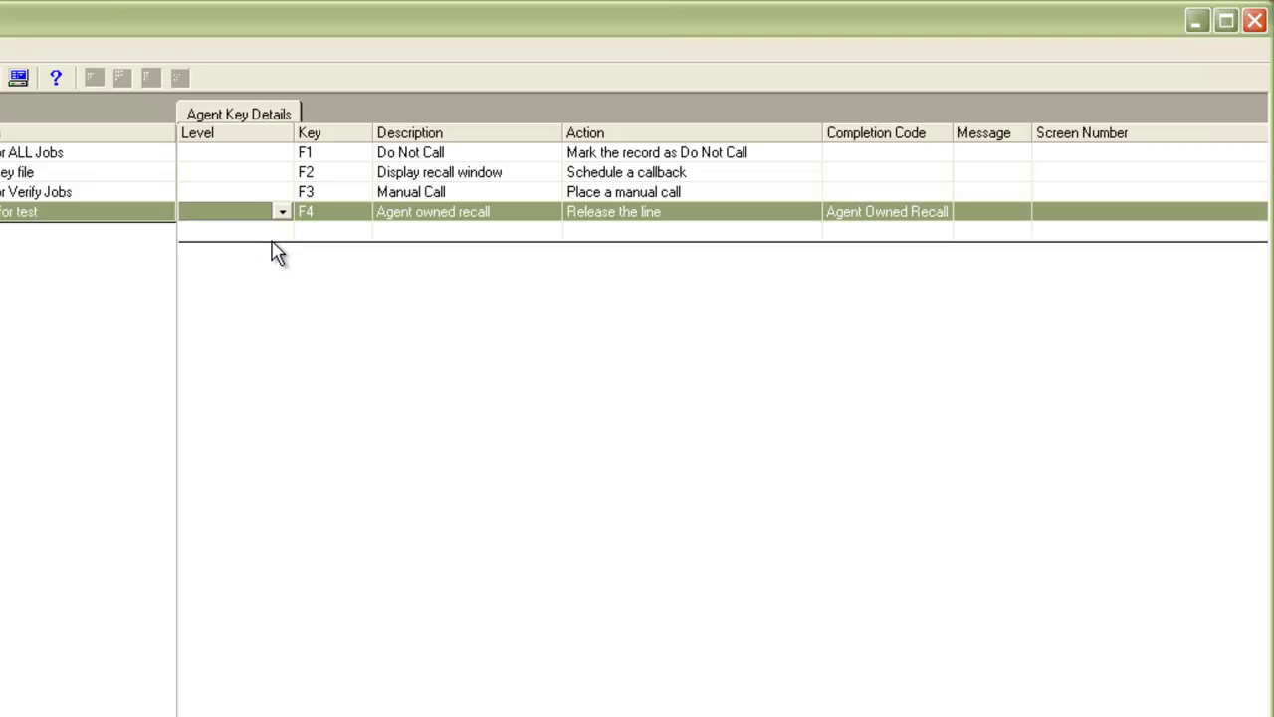
left_click(280, 237)
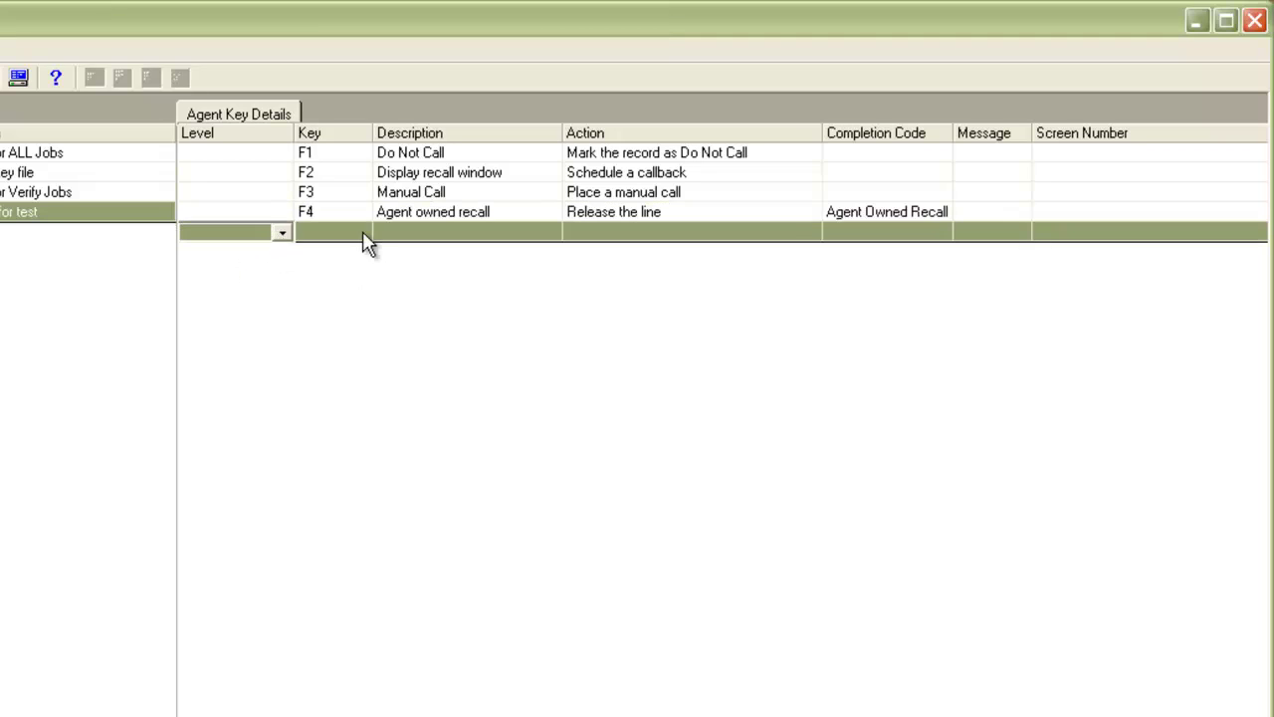
left_click(361, 233)
left_click(340, 271)
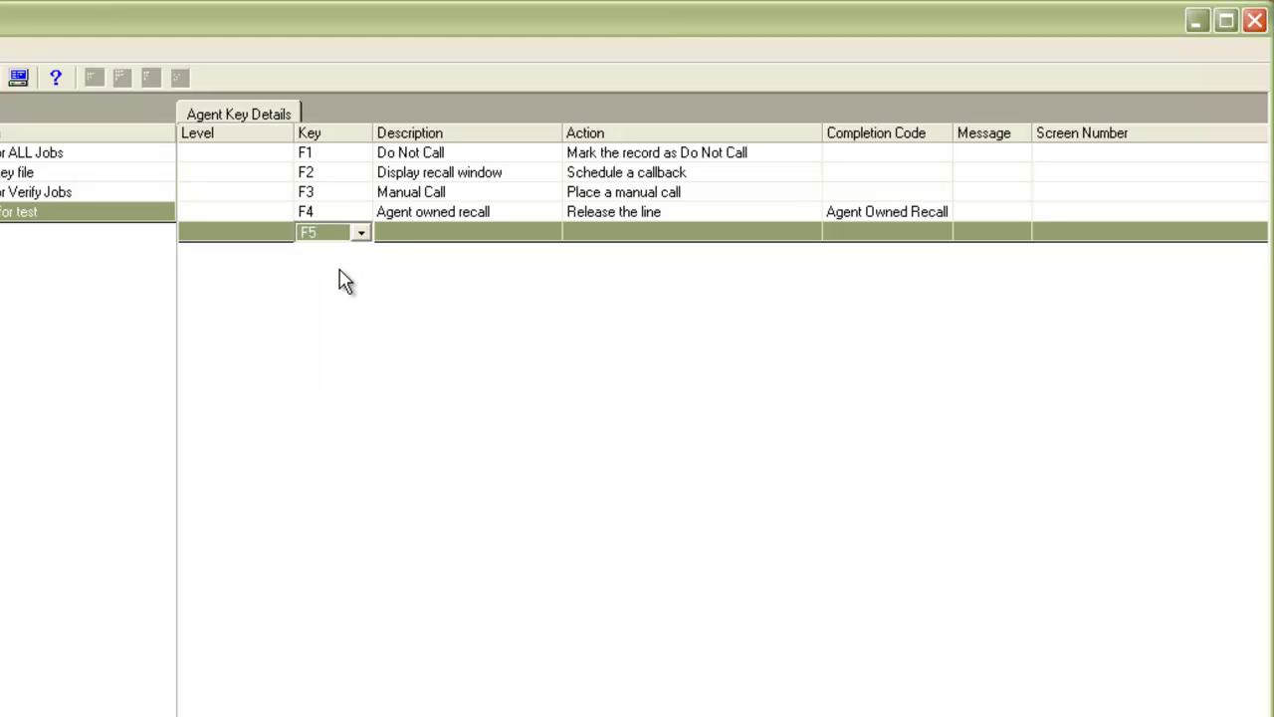
- Describe the F5 key as Release for Sale and set its action to Release the line
left_click(559, 236)
left_click(486, 230)
type("Re")
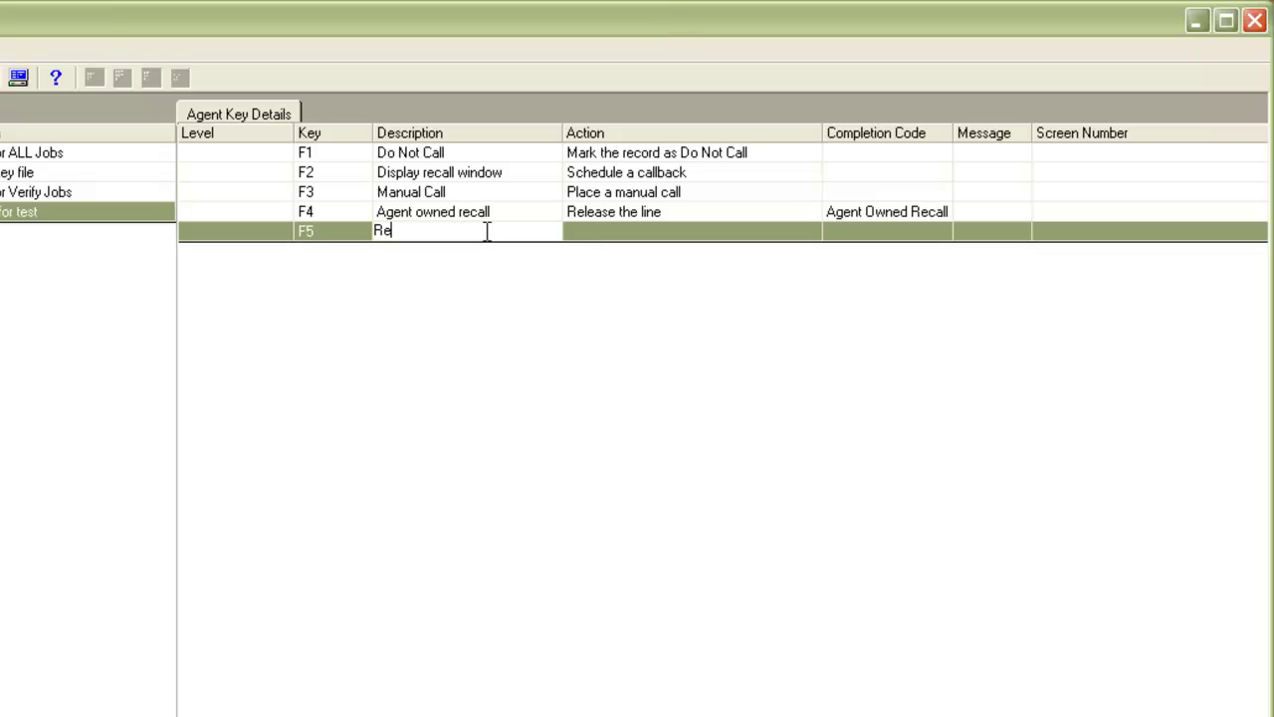
type("lease for Sale")
left_click(810, 233)
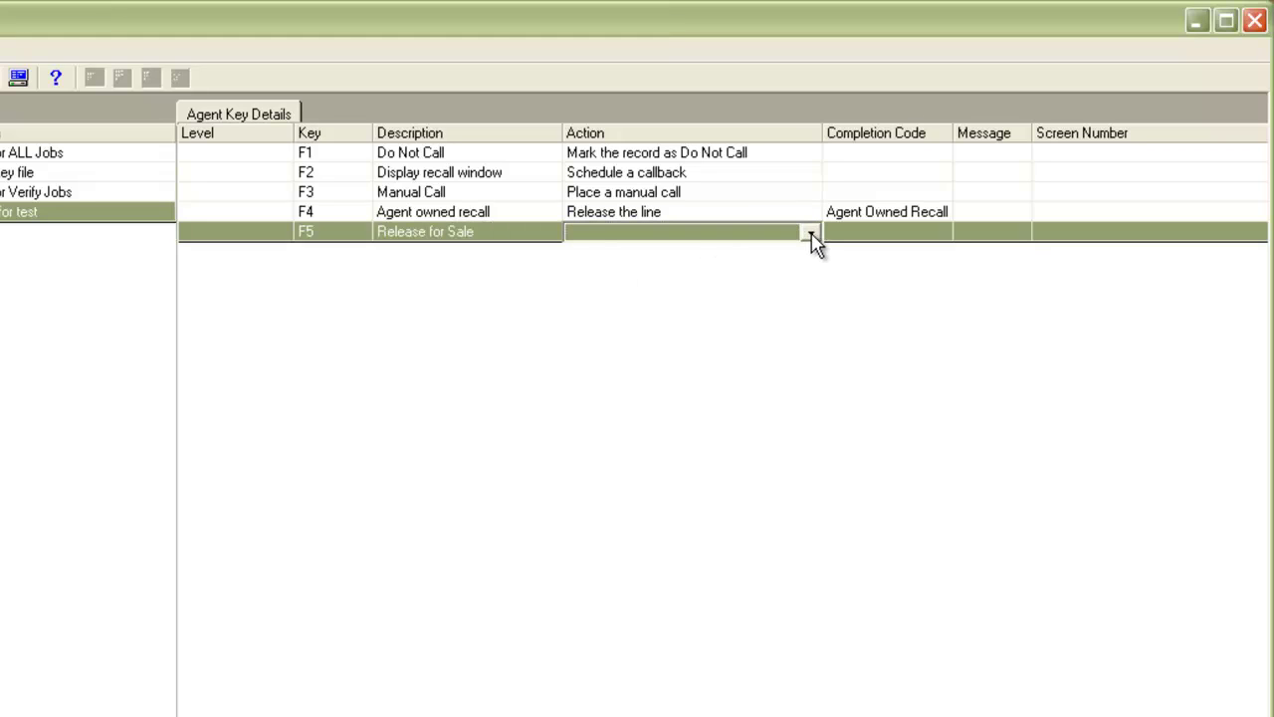
left_click(811, 235)
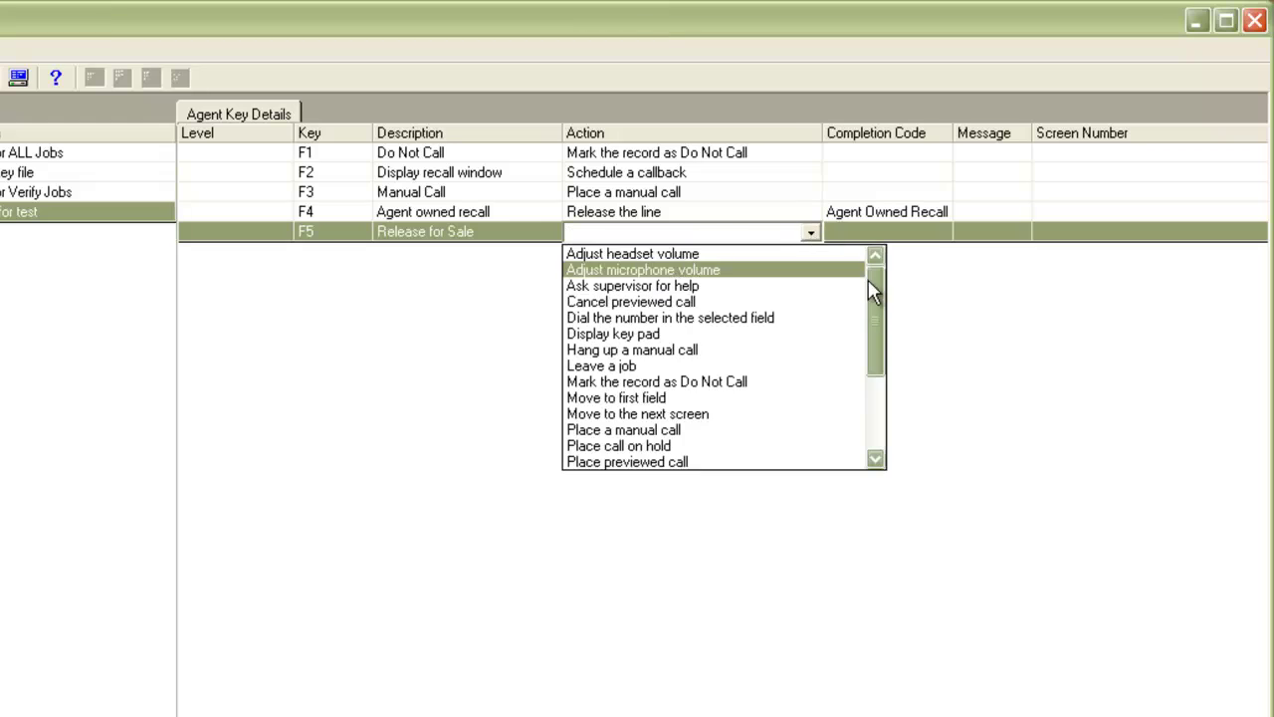
left_click_drag(874, 282, 873, 329)
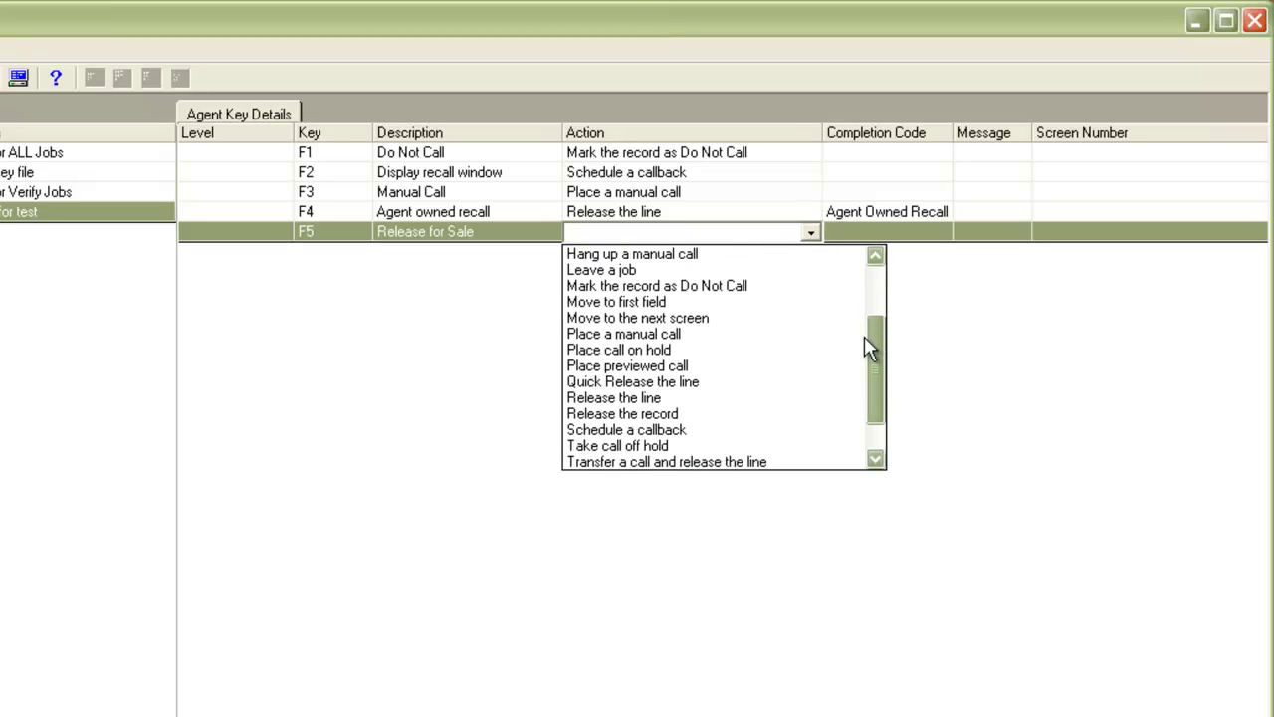
left_click(779, 398)
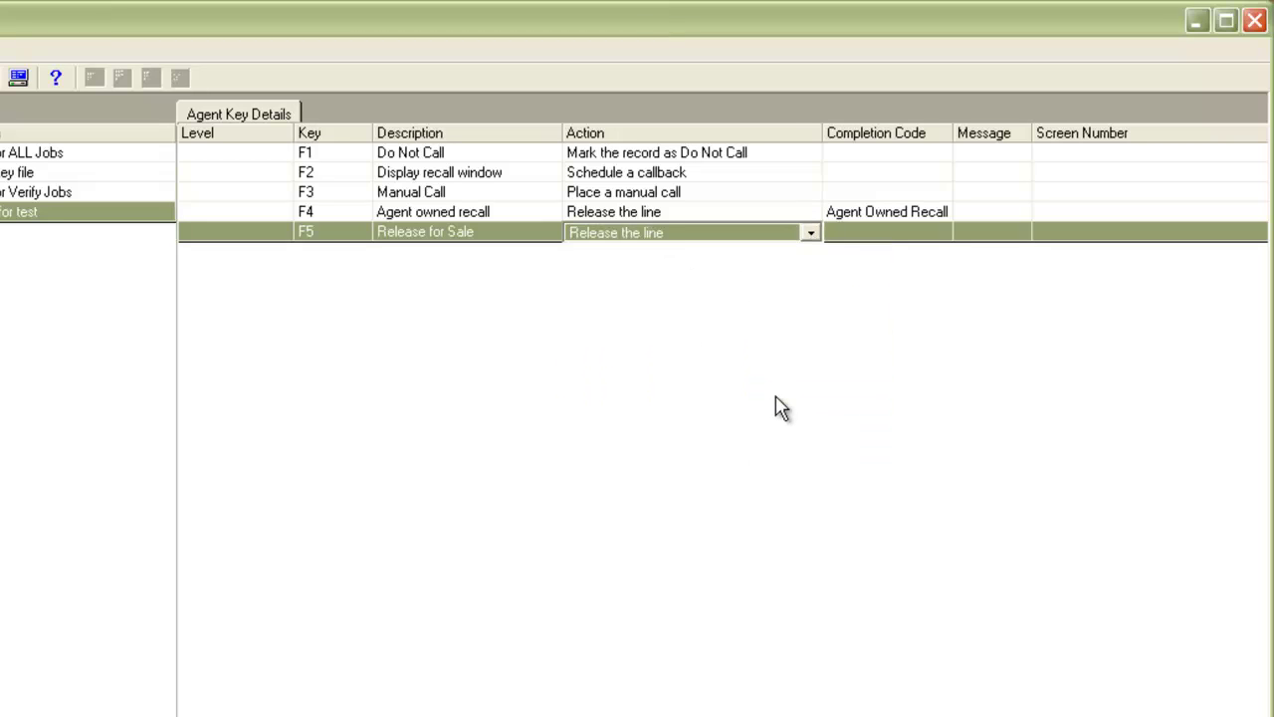
- Assign completion code Code 24 to the F5 Release for Sale key
left_click(941, 235)
left_click(942, 235)
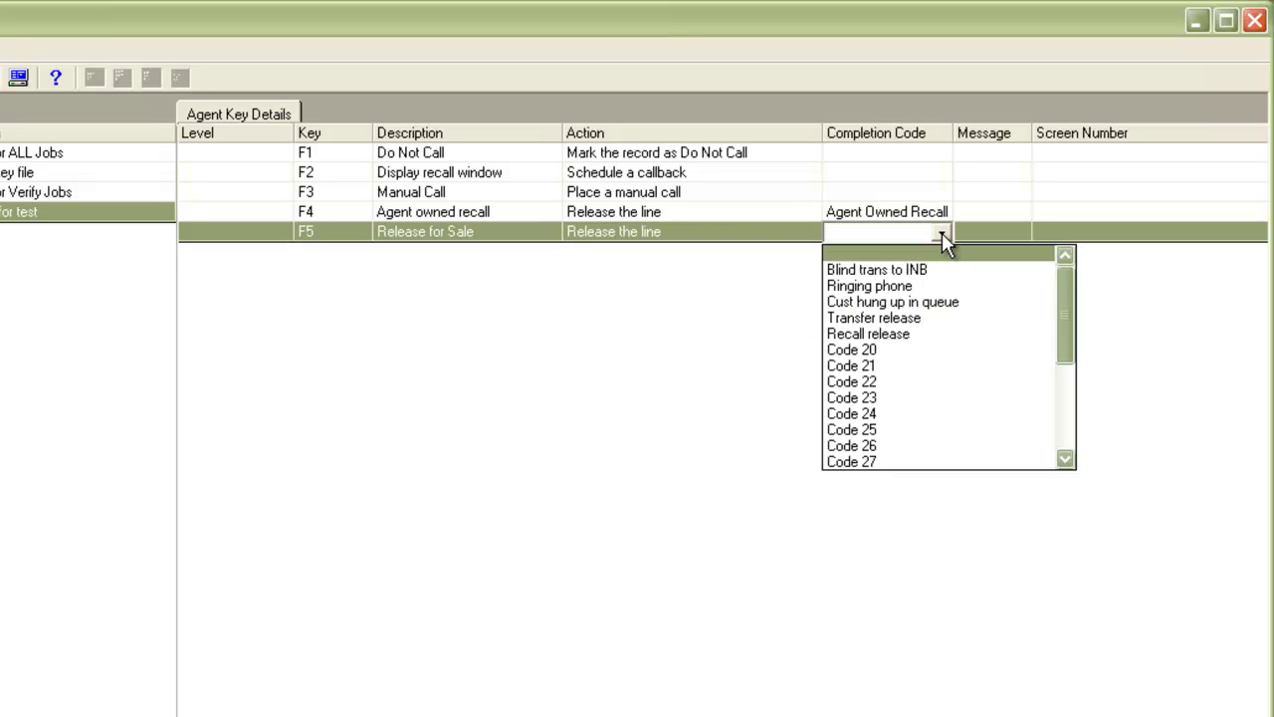
left_click(962, 416)
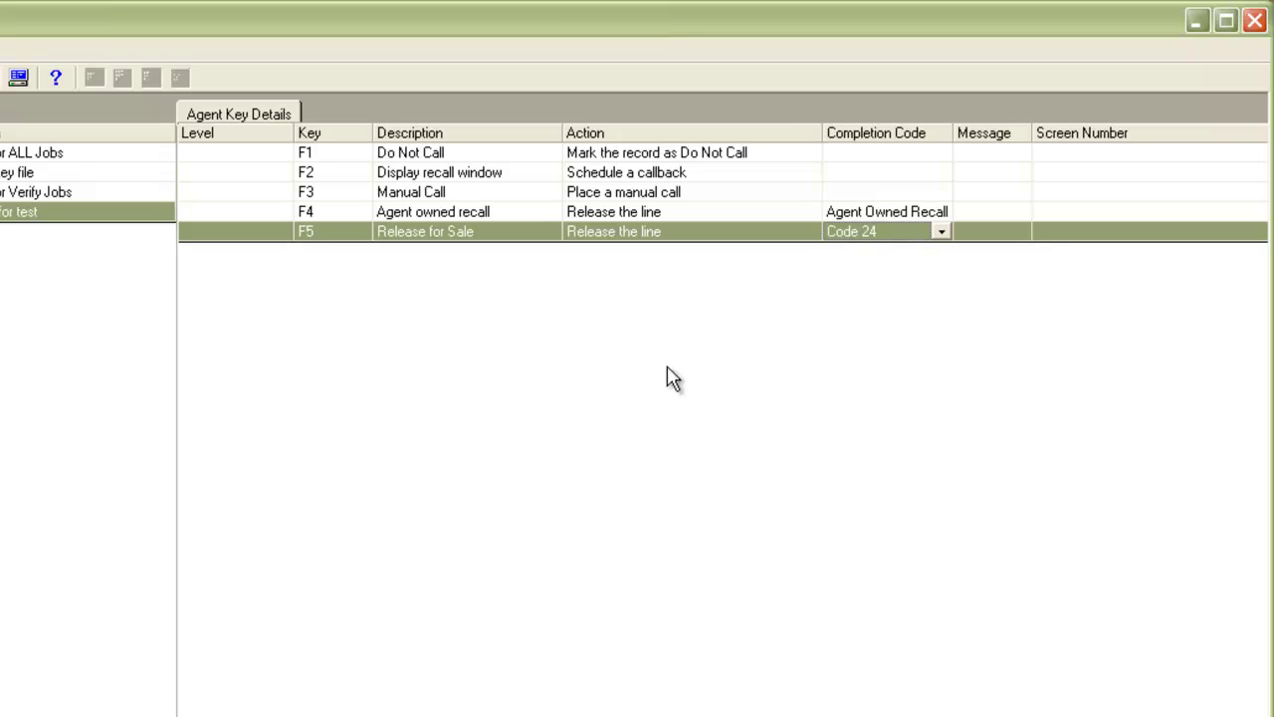
- Append a row after the F5 entry for key F6 and describe it as Release for No Sale
right_click(257, 236)
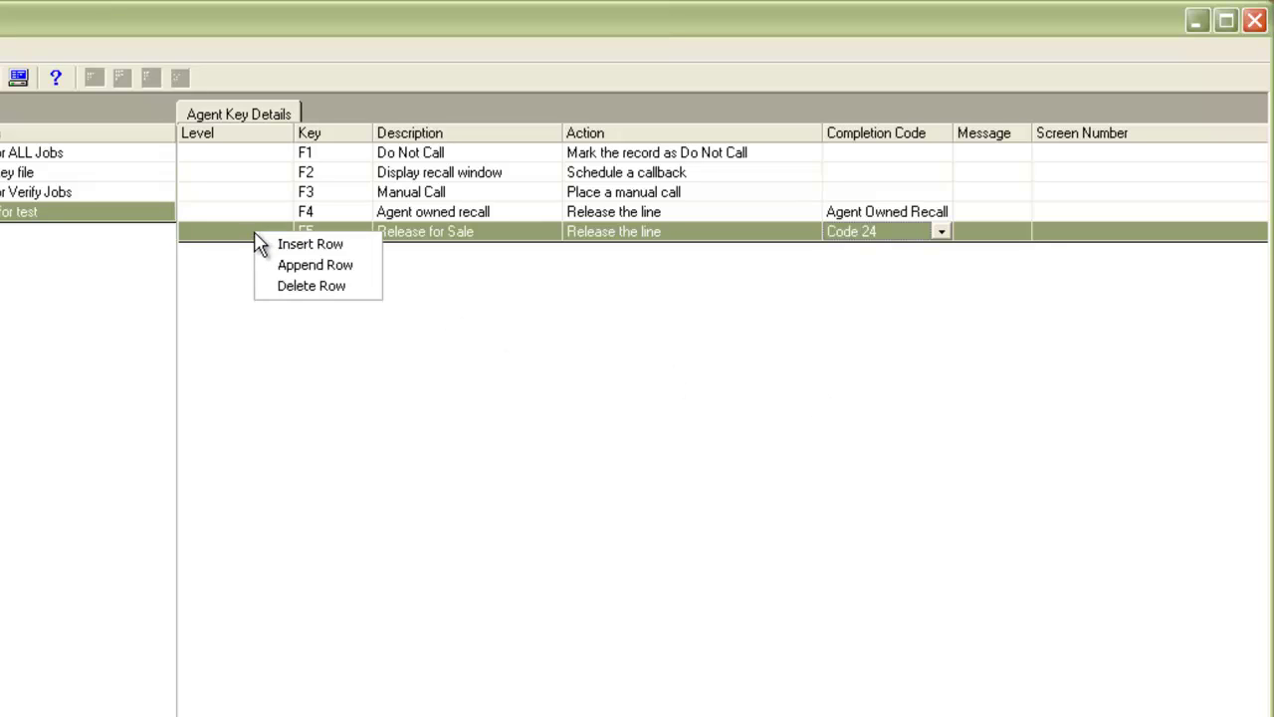
left_click(284, 265)
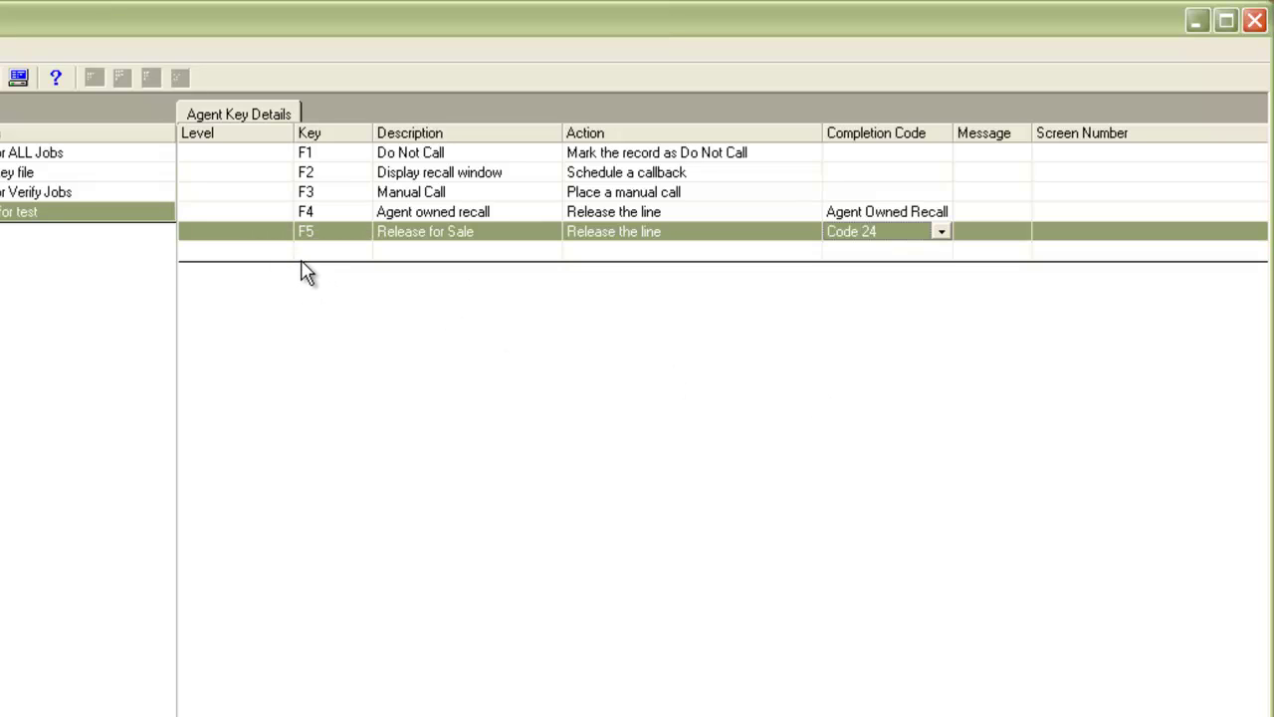
left_click(360, 255)
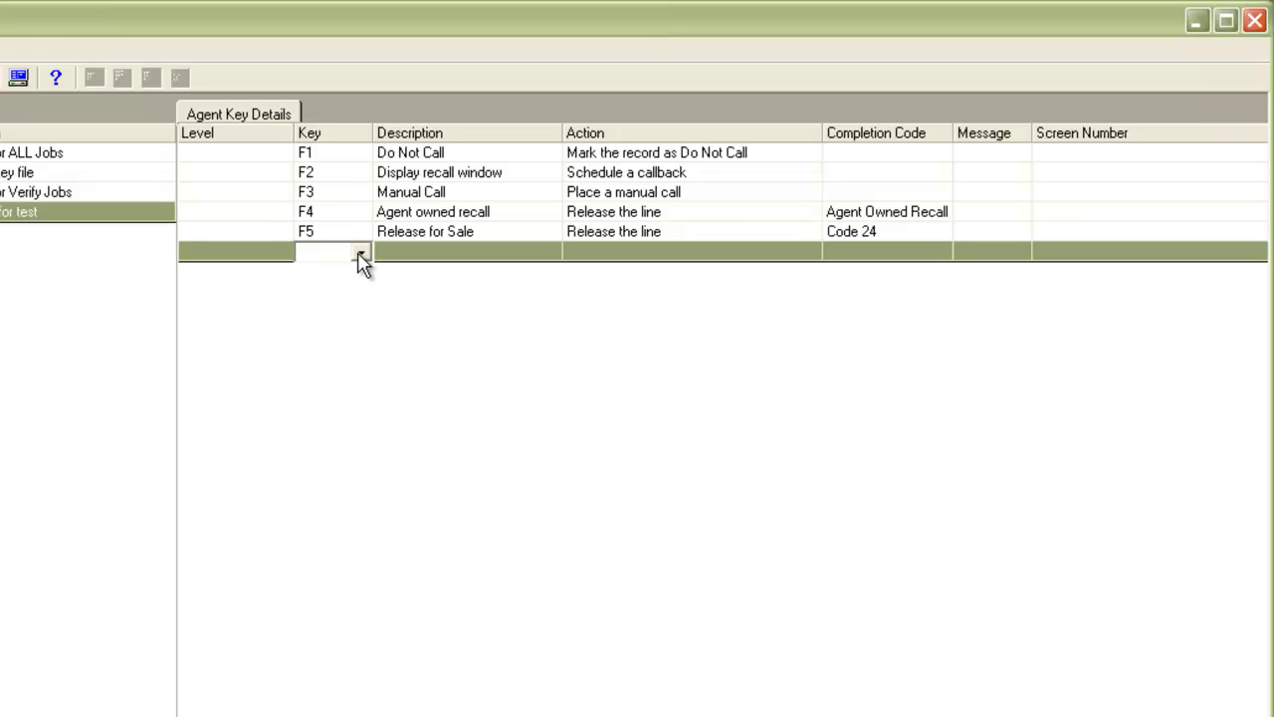
left_click(345, 289)
left_click(529, 249)
type("Rele")
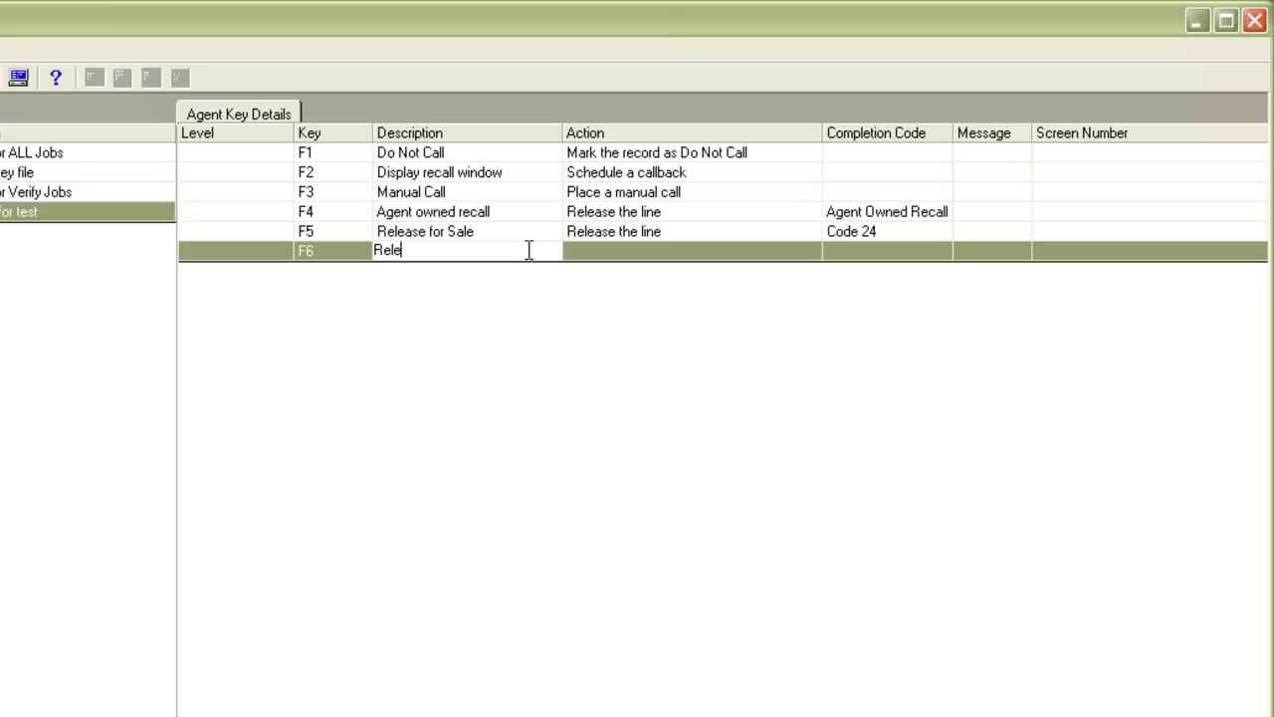
type("ase for No Sale")
key("Return")
- Set the F6 key's action to Release the line and its completion code to Code 25
left_click(809, 253)
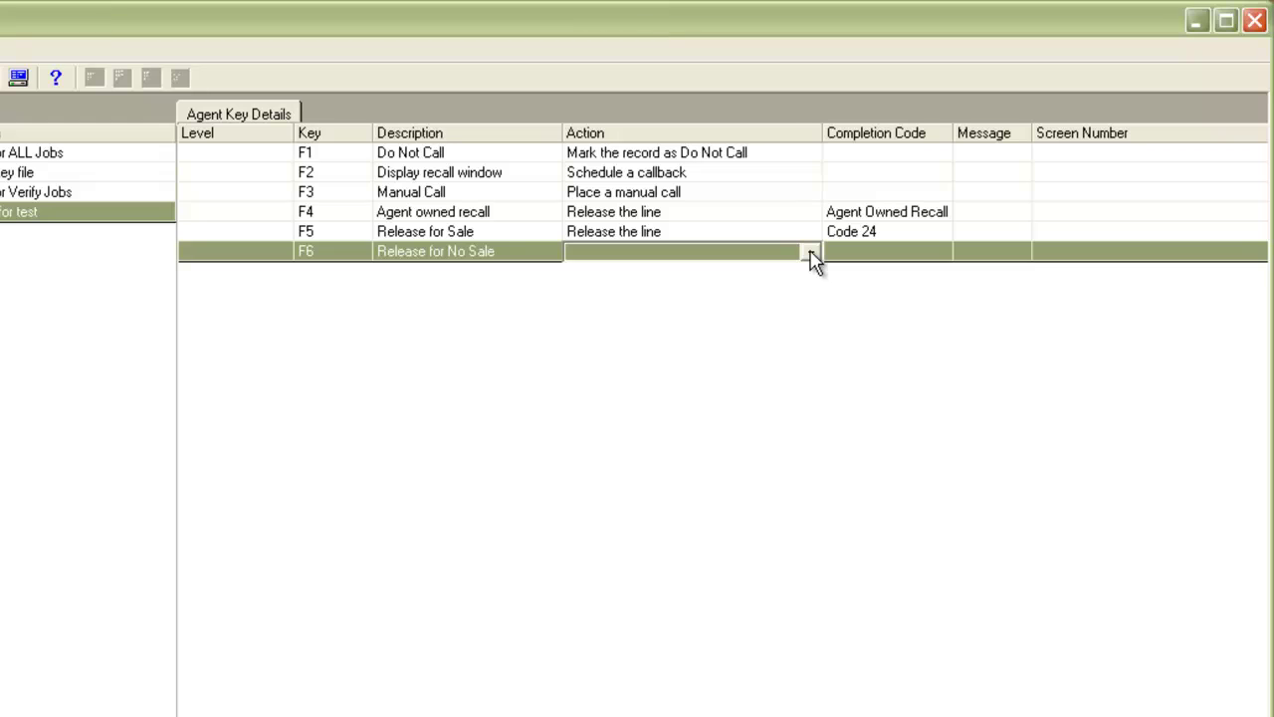
left_click(811, 254)
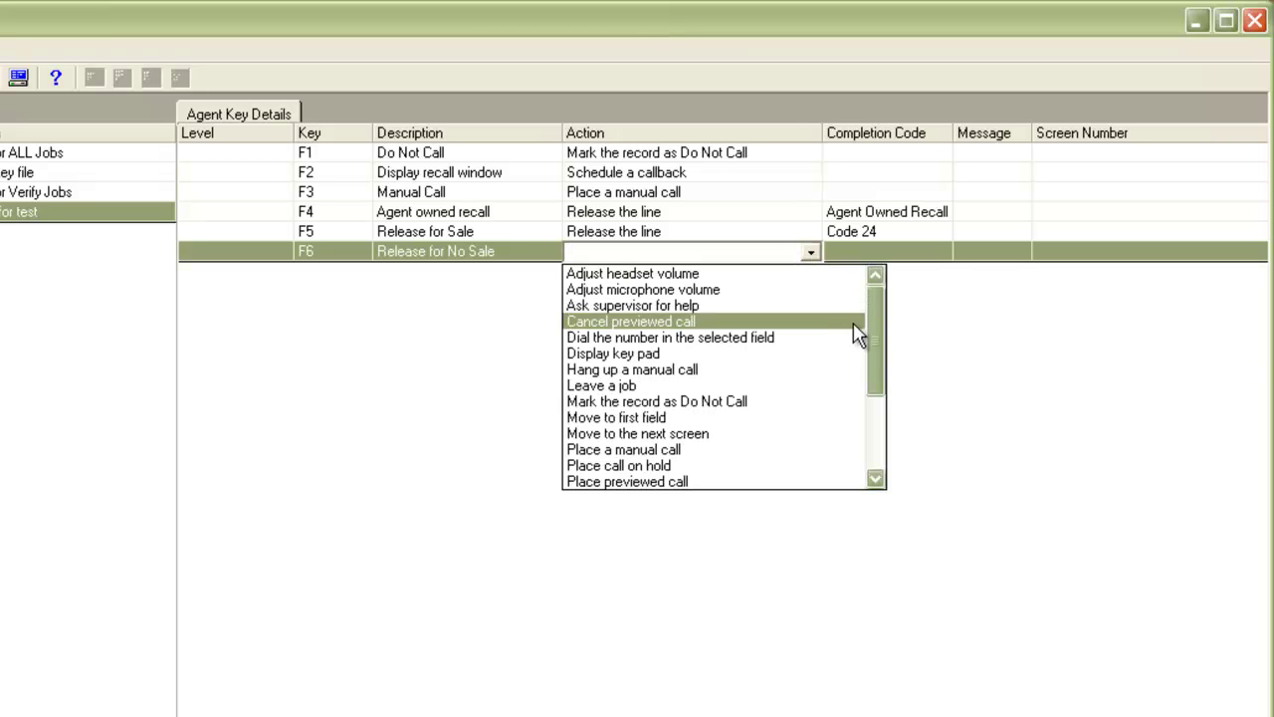
left_click_drag(870, 326, 871, 394)
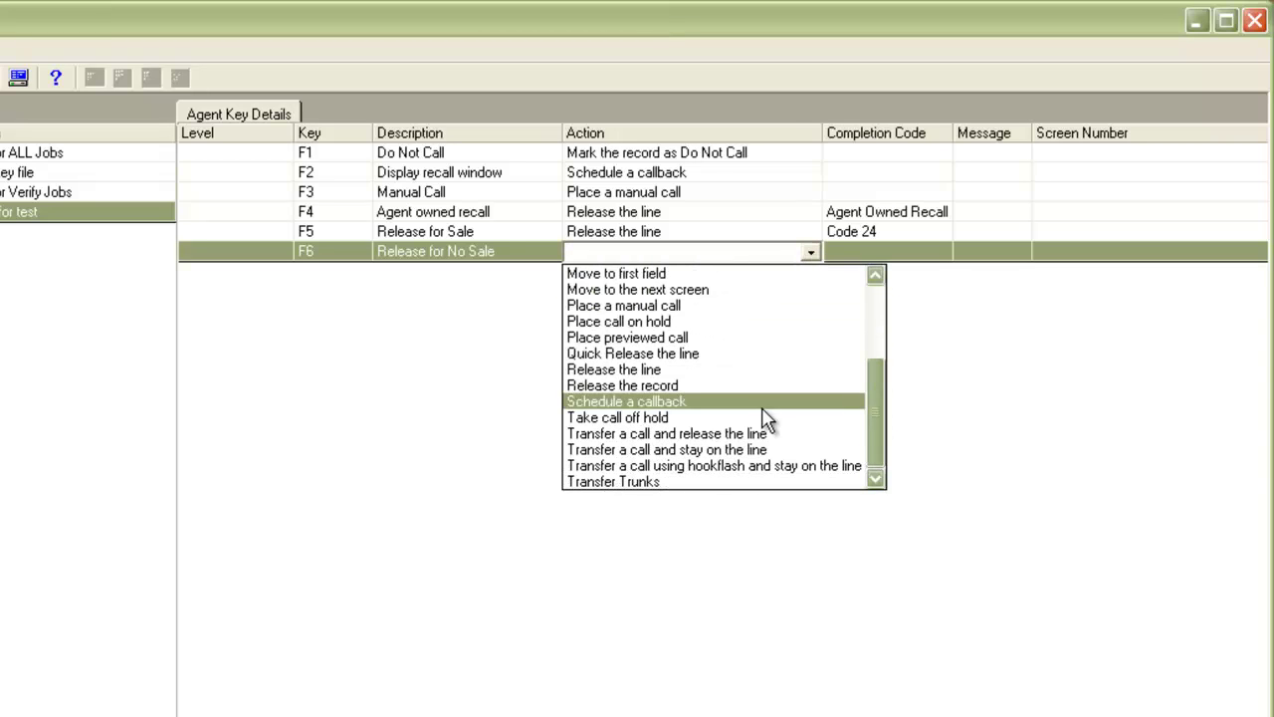
left_click(724, 371)
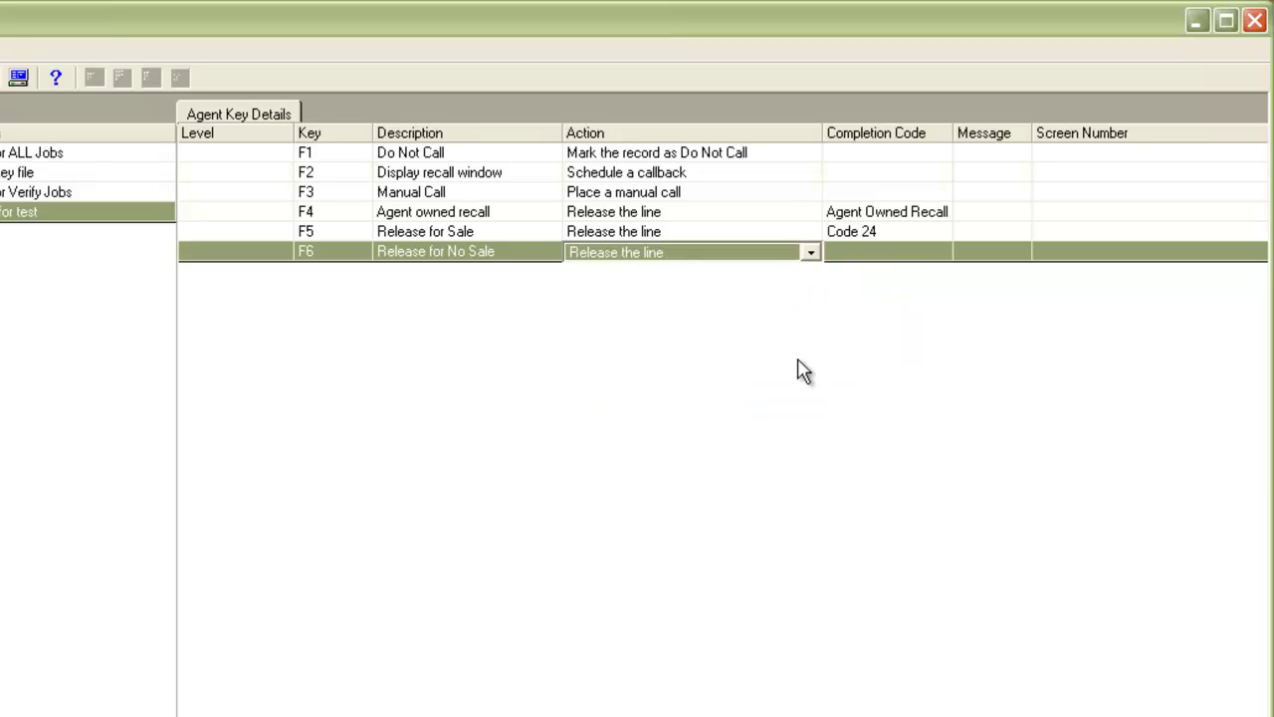
left_click(927, 255)
left_click(941, 252)
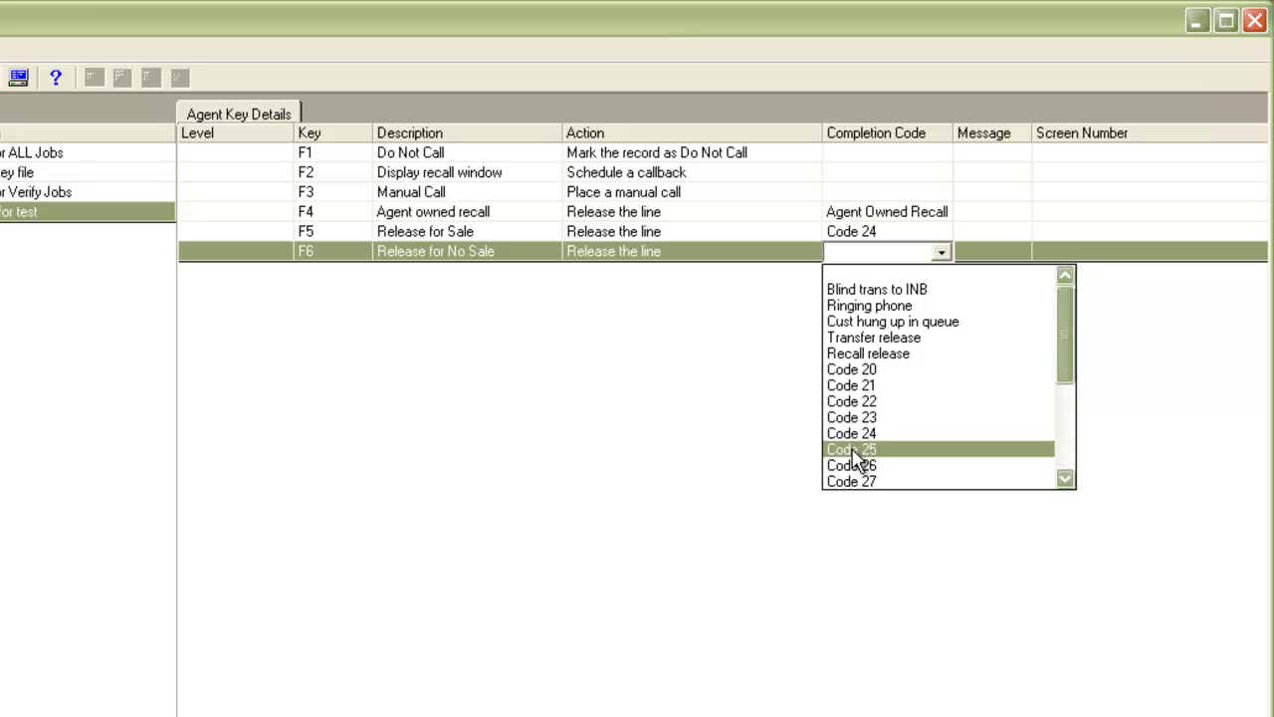
left_click(851, 449)
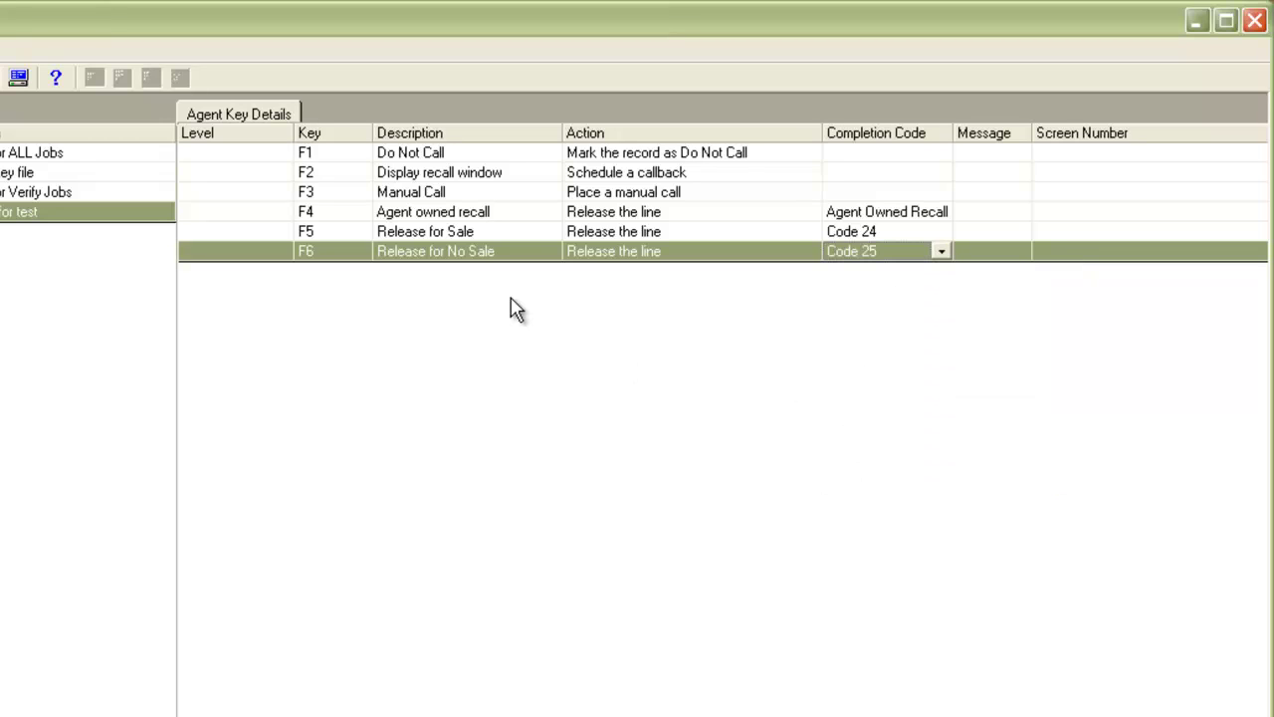
- Append a row after the F6 entry for key F7 and describe it as Release Record
right_click(258, 254)
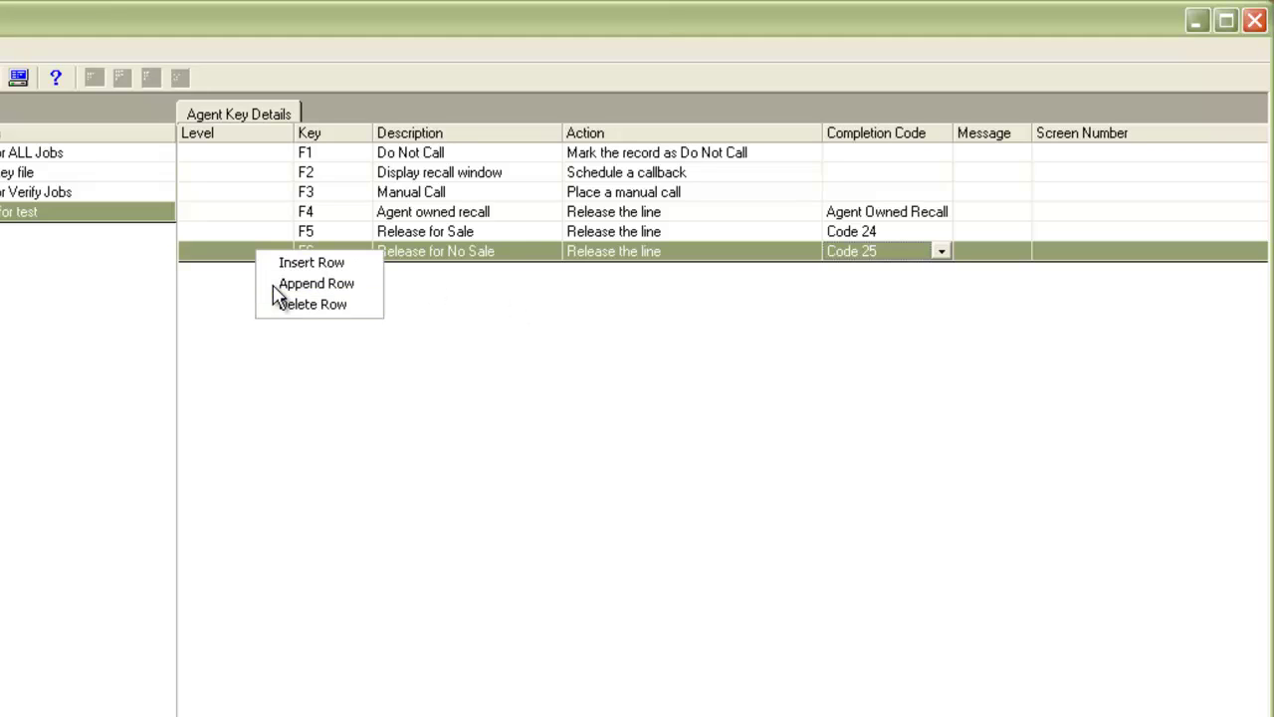
left_click(275, 286)
left_click(362, 272)
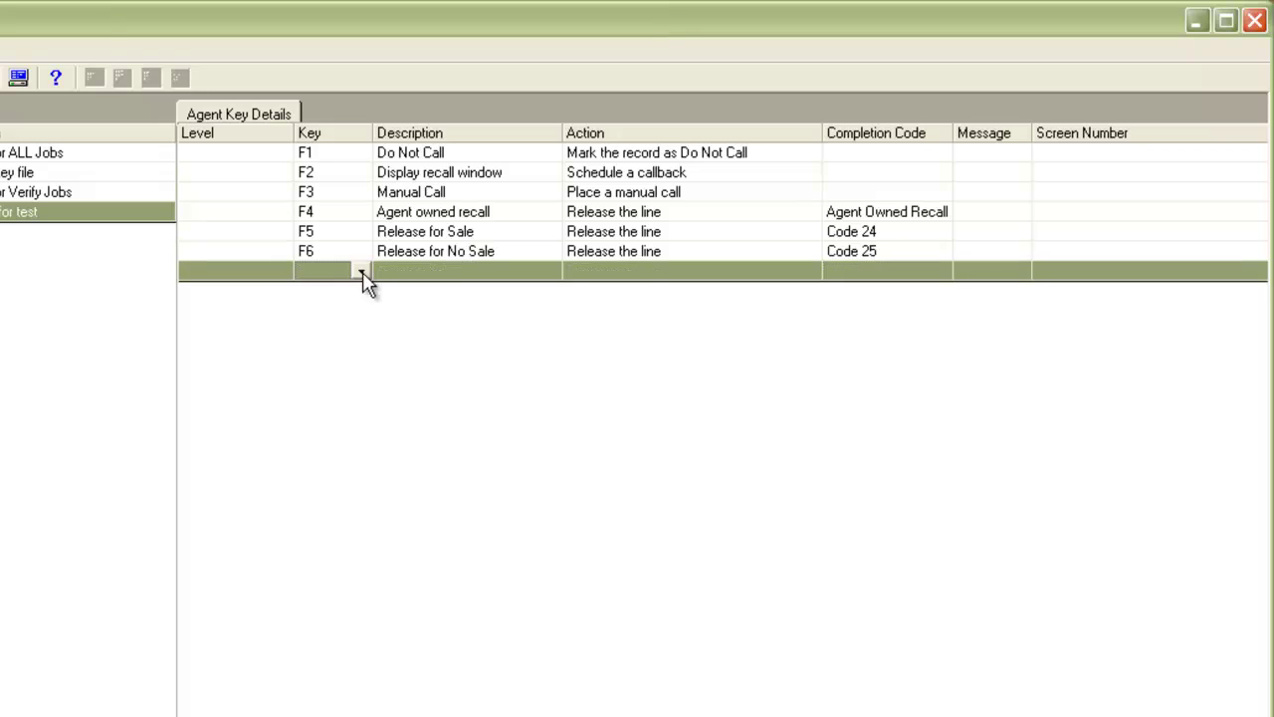
left_click(363, 272)
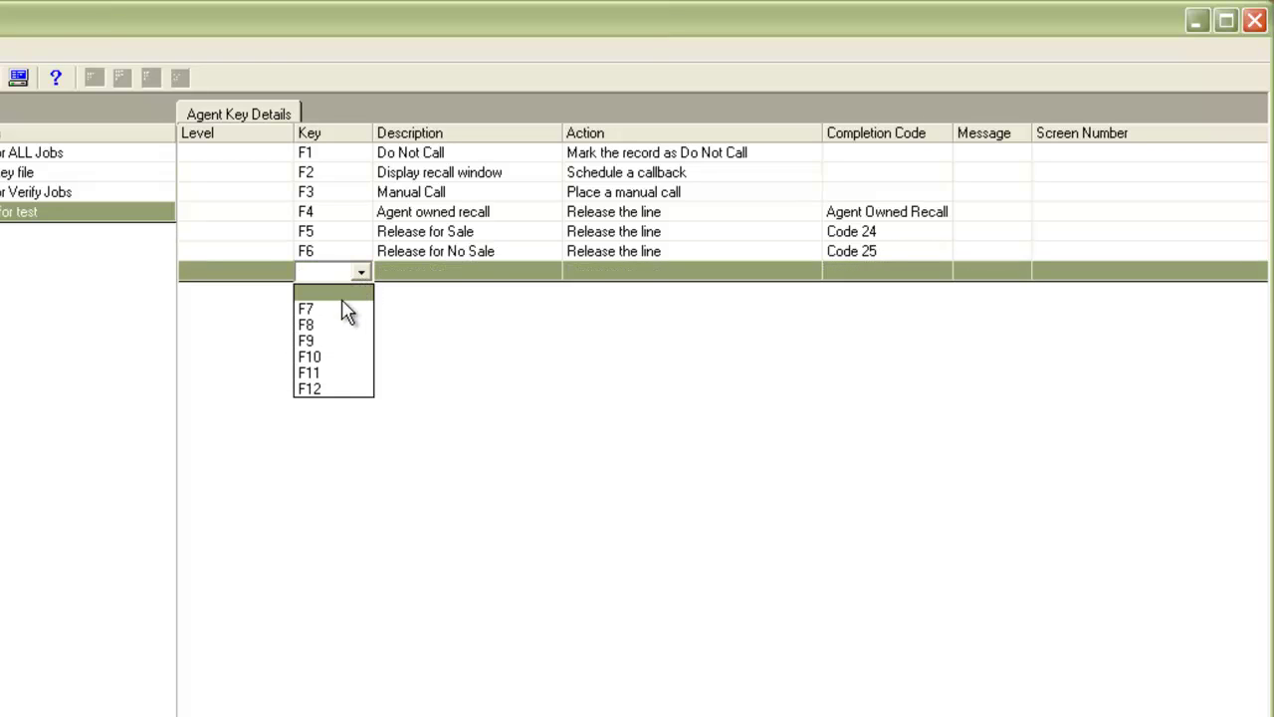
left_click(344, 298)
left_click(489, 275)
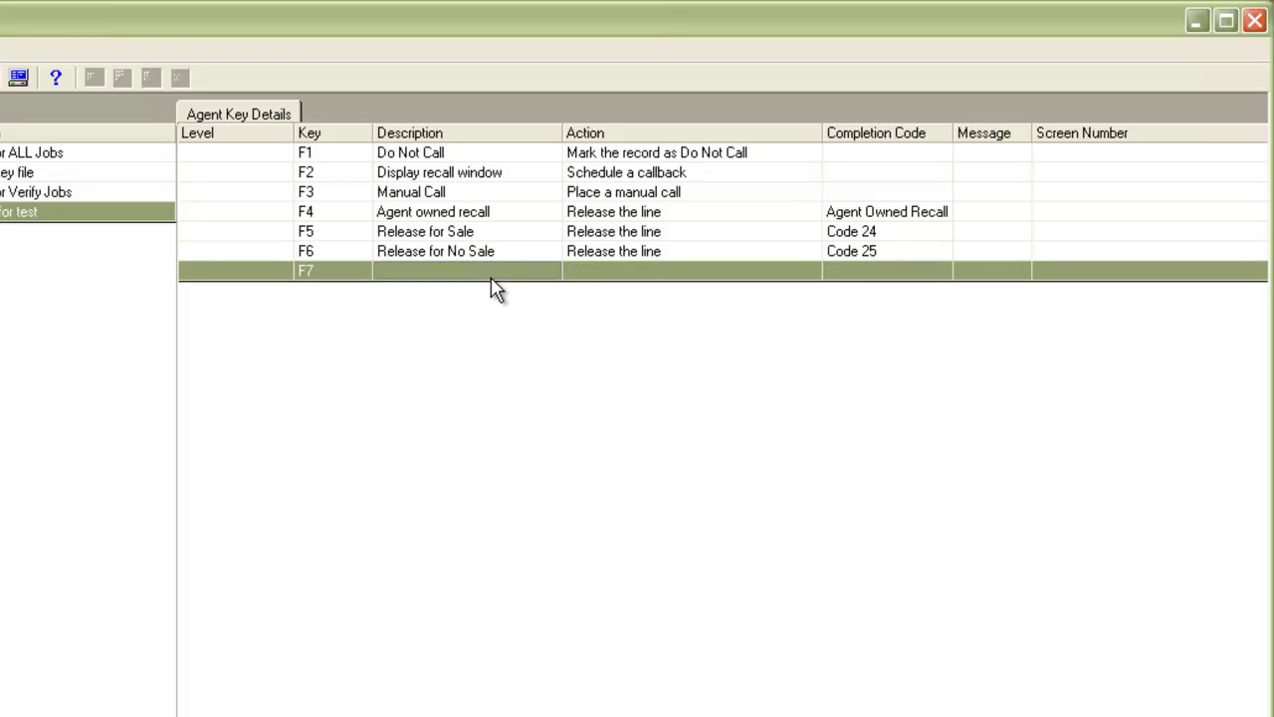
type("Release Record")
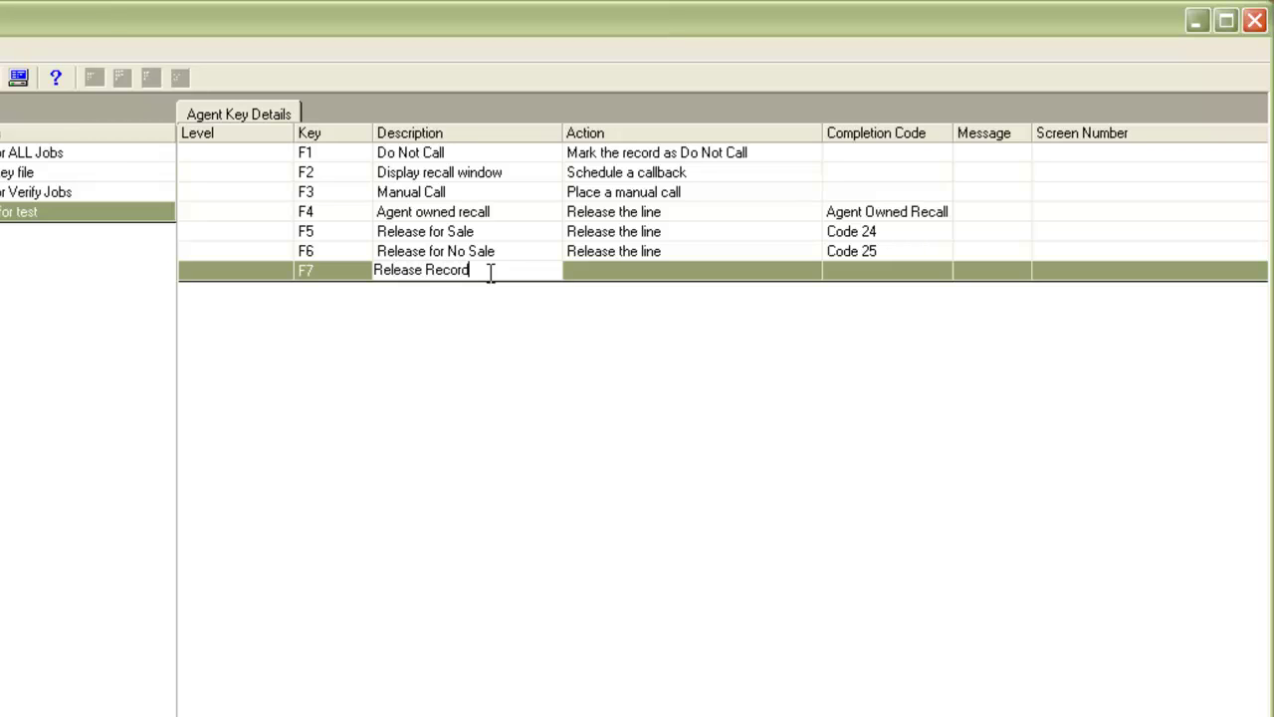
- Set the F7 key's action to Release the record and leave its completion code blank
left_click(810, 276)
left_click(810, 273)
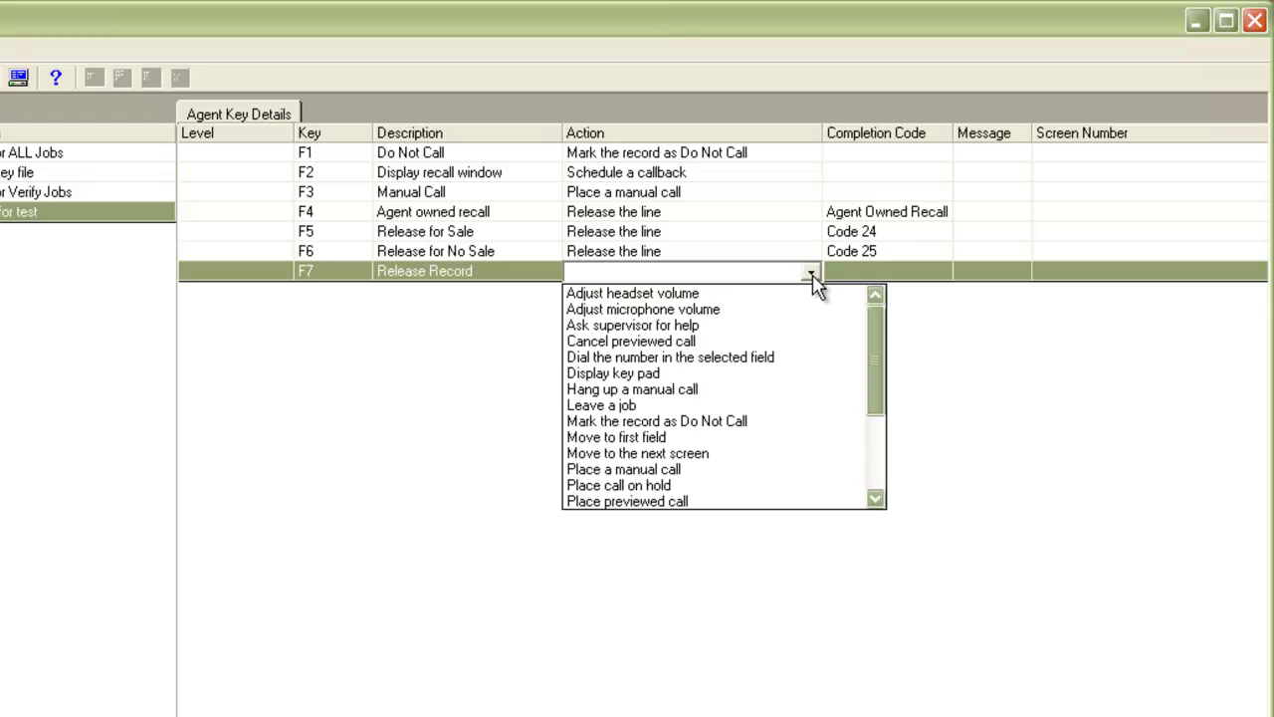
left_click_drag(871, 341, 875, 418)
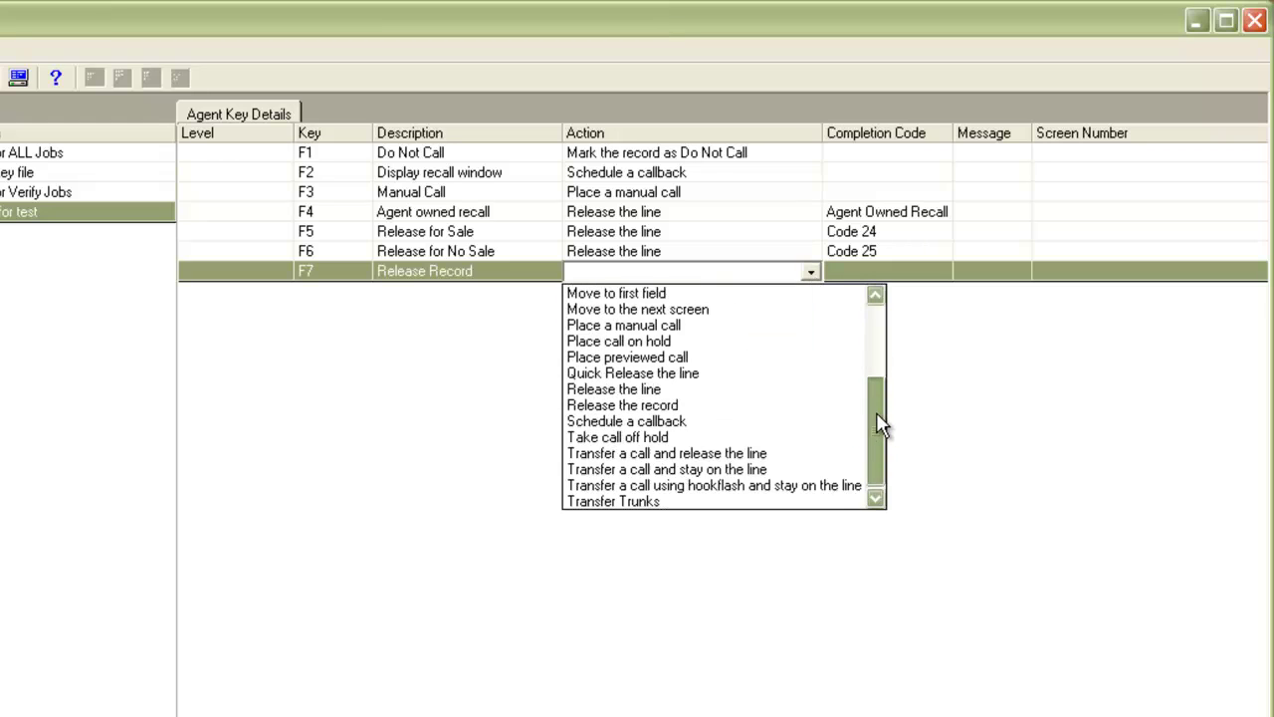
left_click(797, 405)
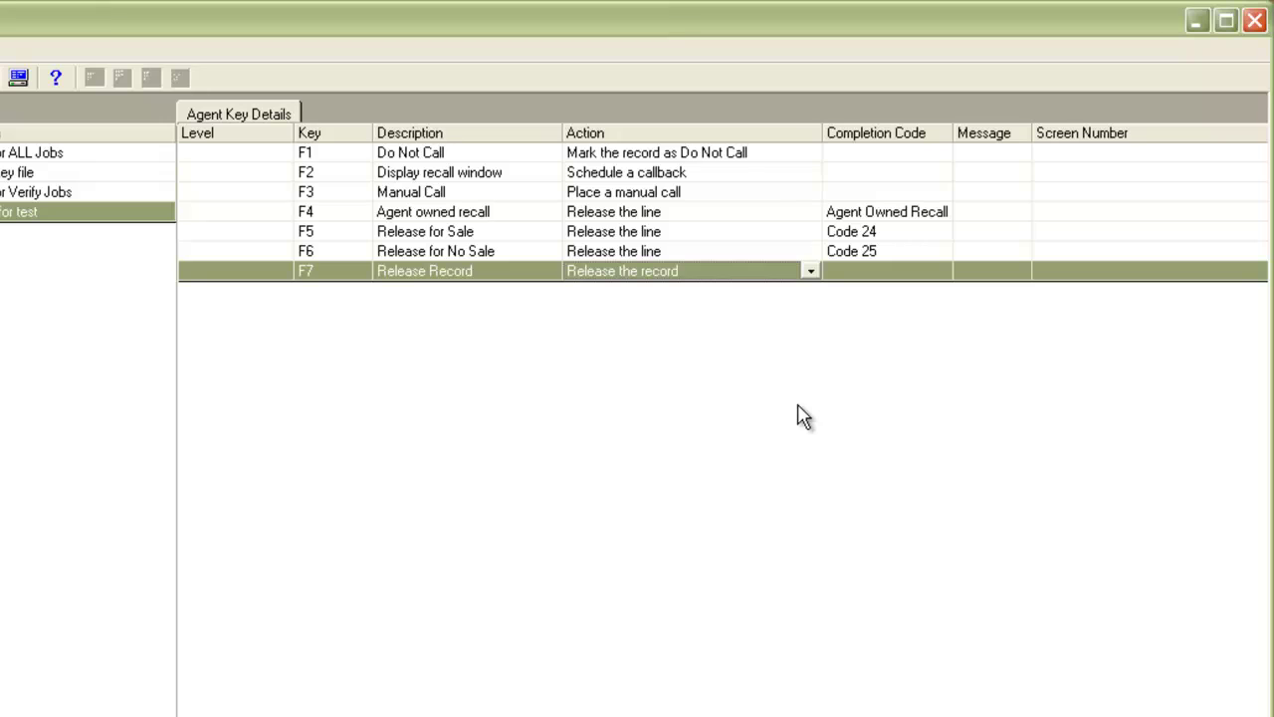
left_click(948, 278)
left_click(946, 271)
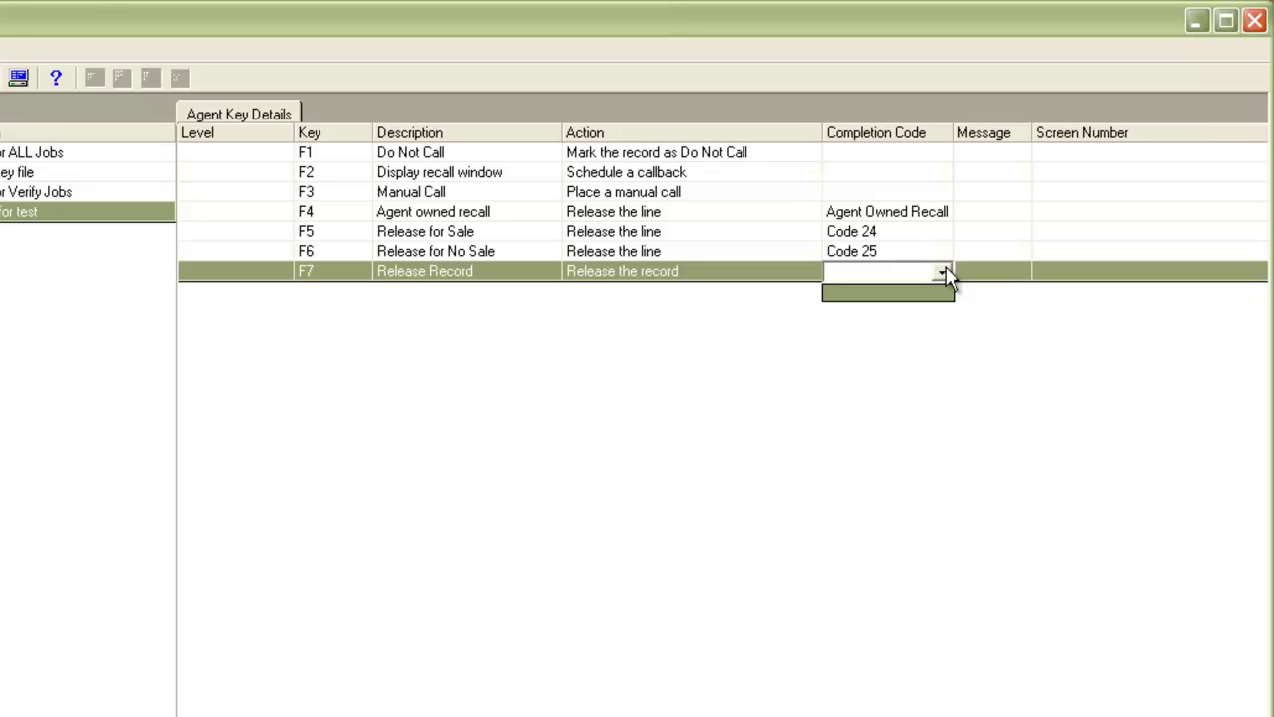
left_click(932, 390)
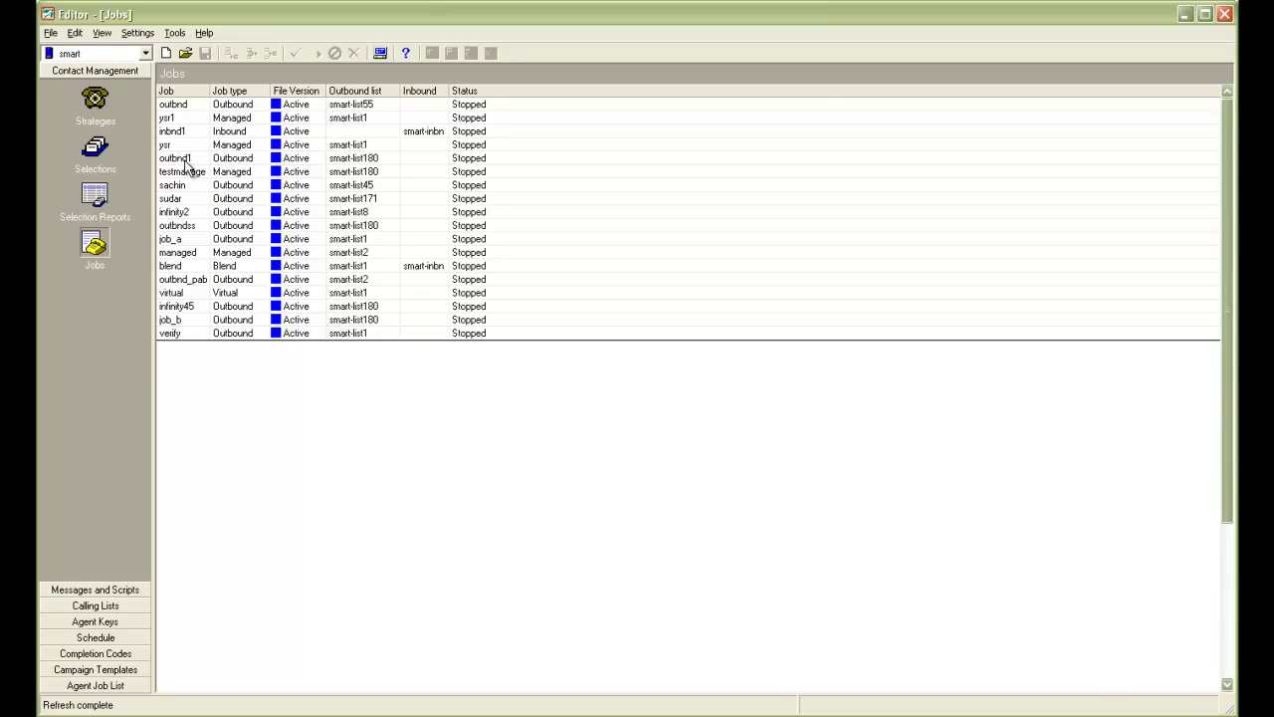
- Open the outbnd1 job, set its agent keys definition file to testkey, and save the job
double_click(182, 159)
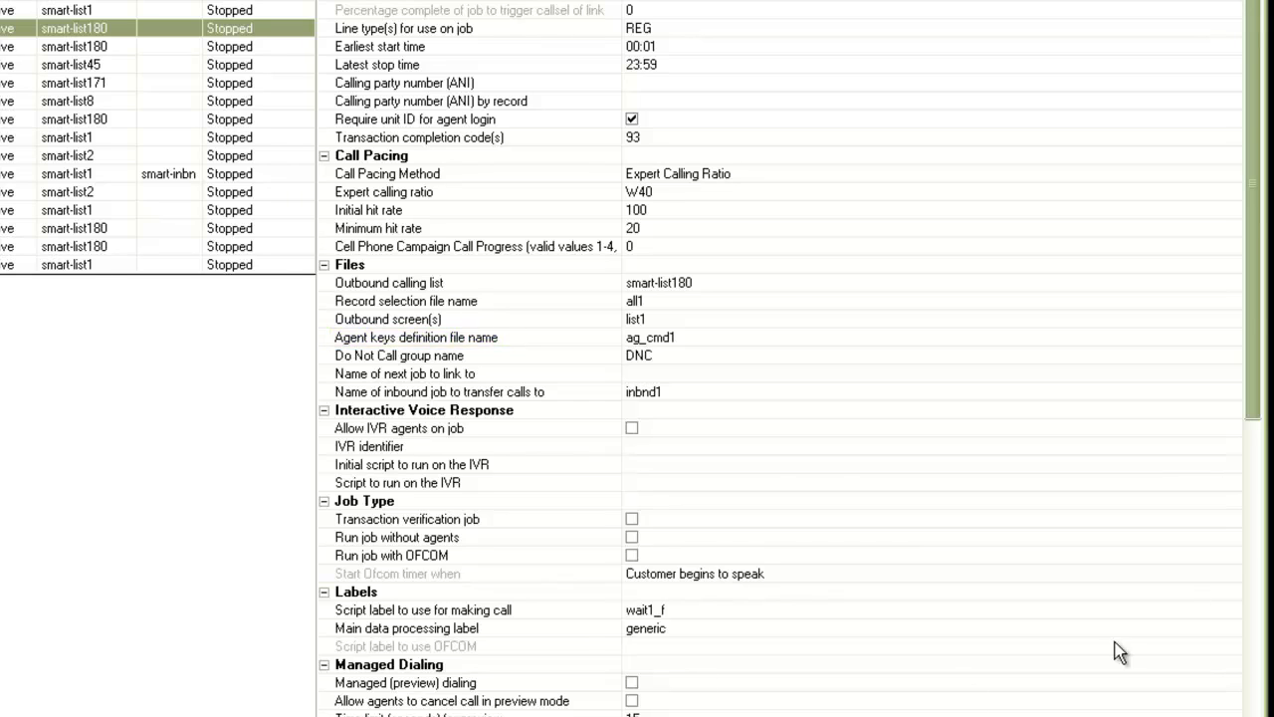
left_click(1188, 346)
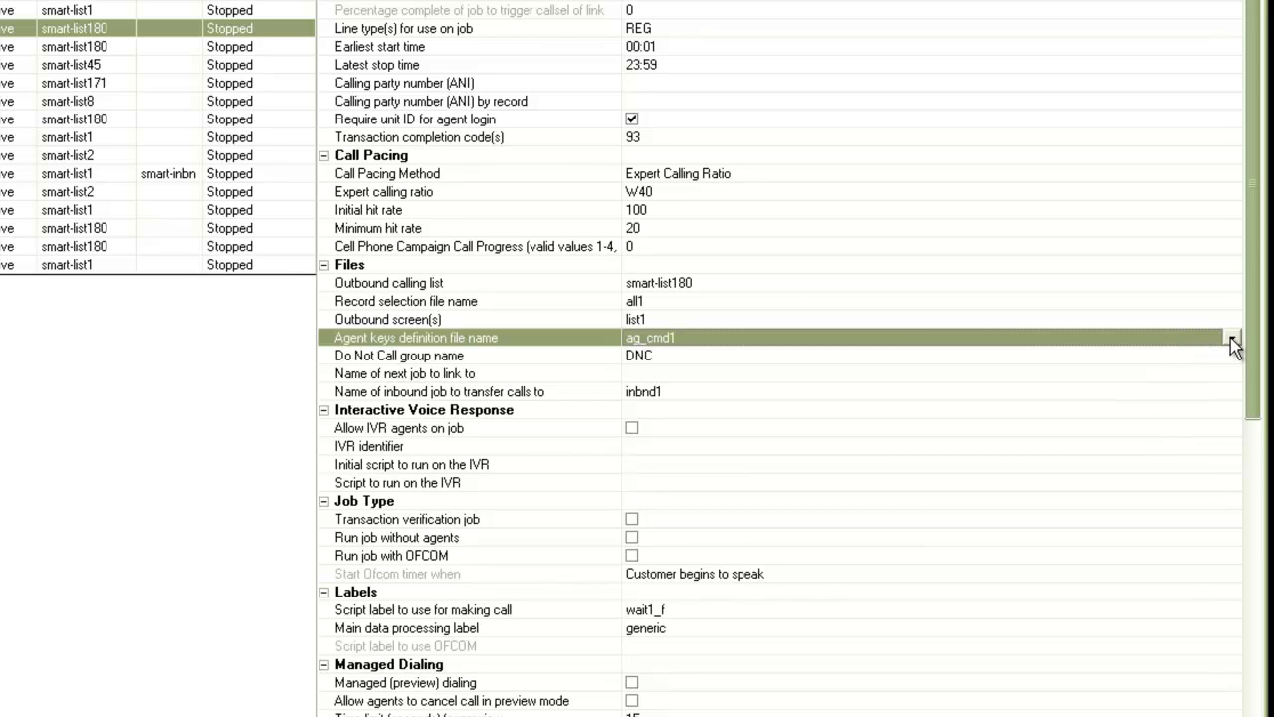
left_click(1233, 342)
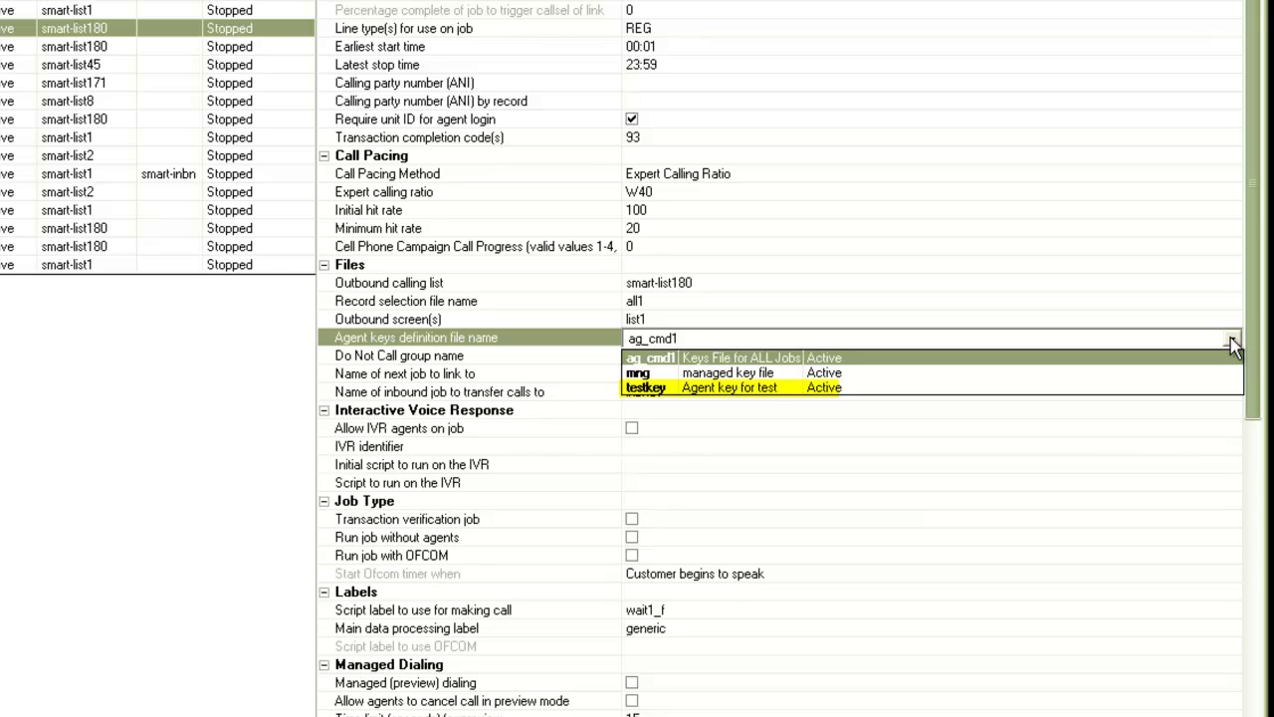
left_click(1204, 387)
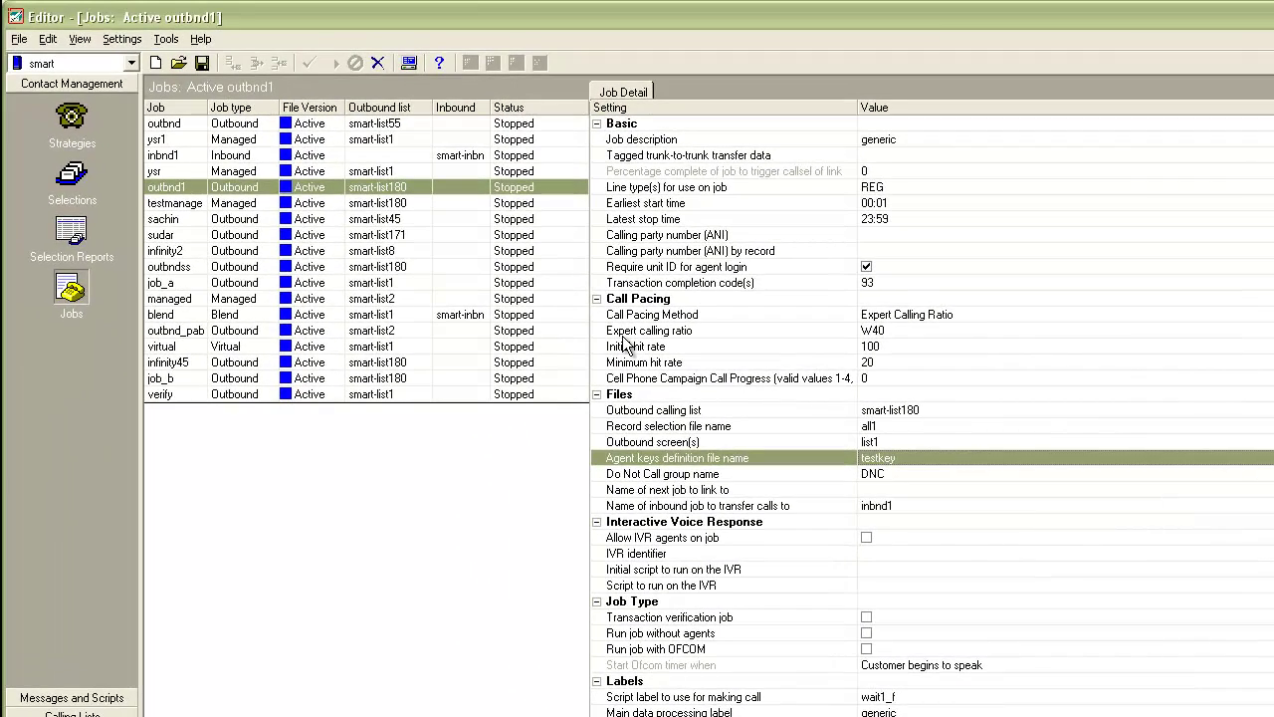
left_click(204, 64)
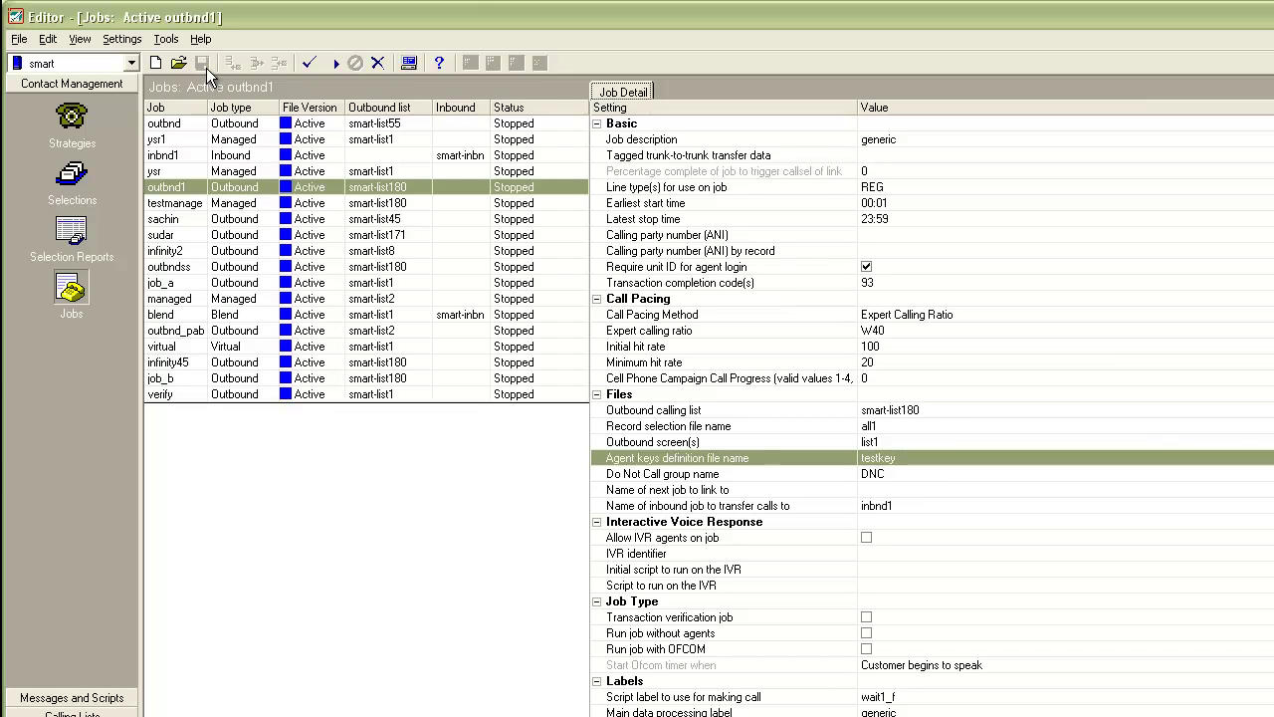